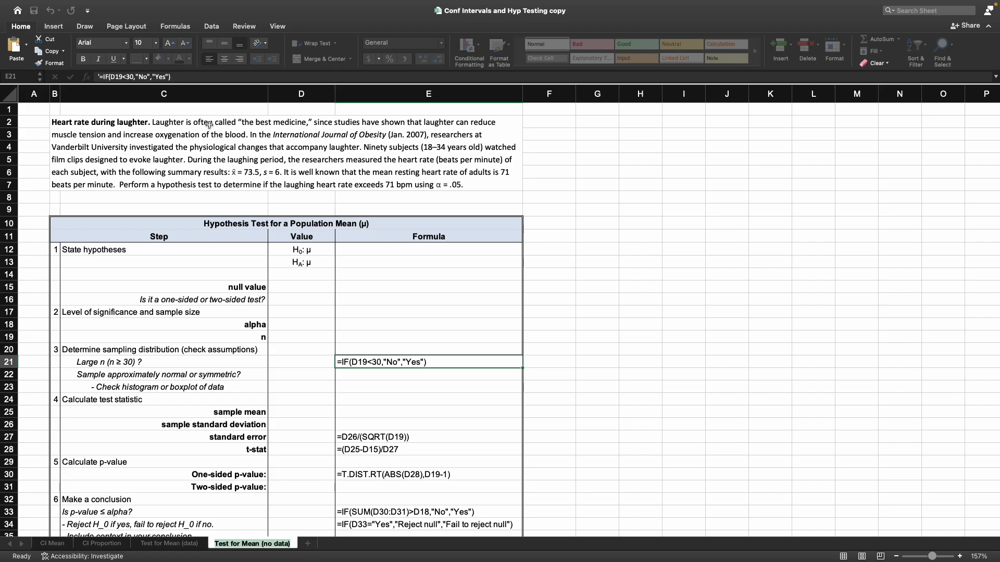
- Examine the laughter heart-rate problem statement and the steps and formulas of the population mean hypothesis test template
scroll(286, 213, "down", 4)
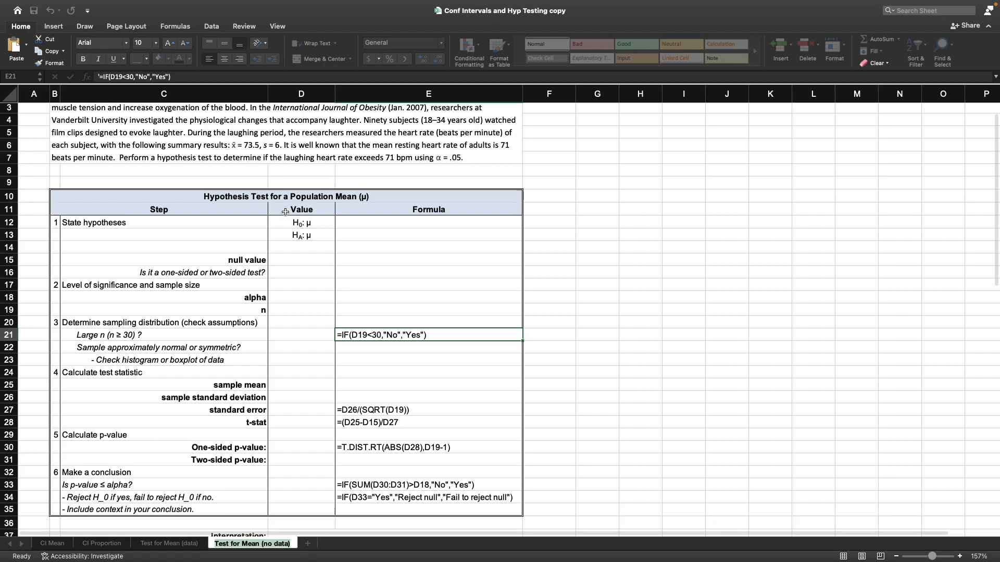
left_click_drag(437, 200, 456, 486)
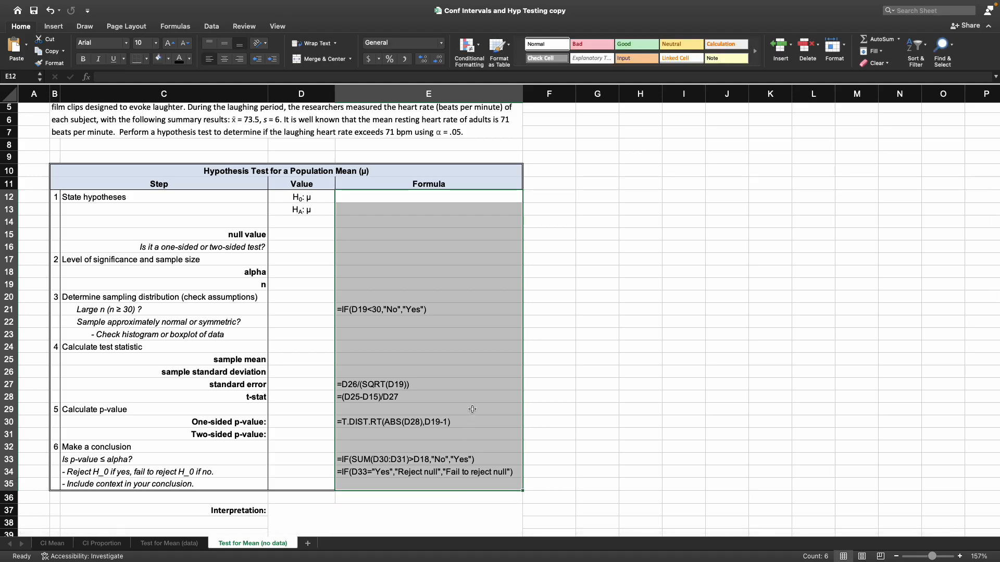
scroll(294, 338, "up", 1)
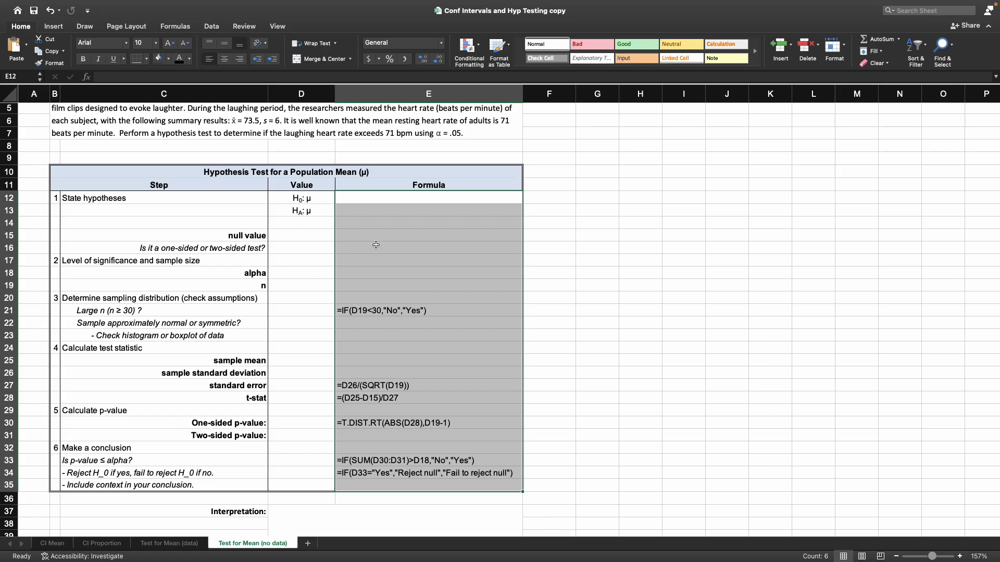
scroll(380, 217, "up", 3)
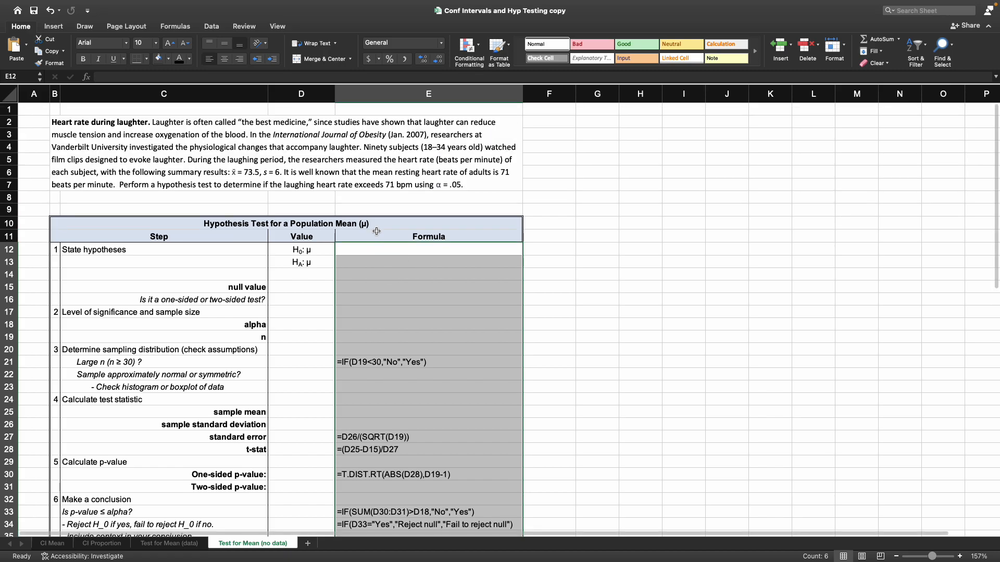
left_click(138, 165)
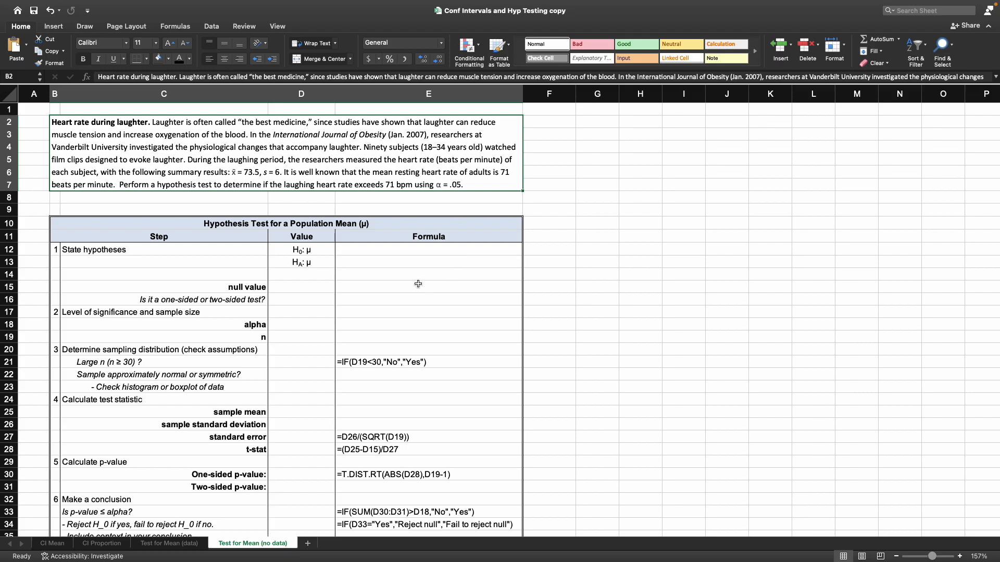
left_click(441, 276)
scroll(445, 274, "down", 3)
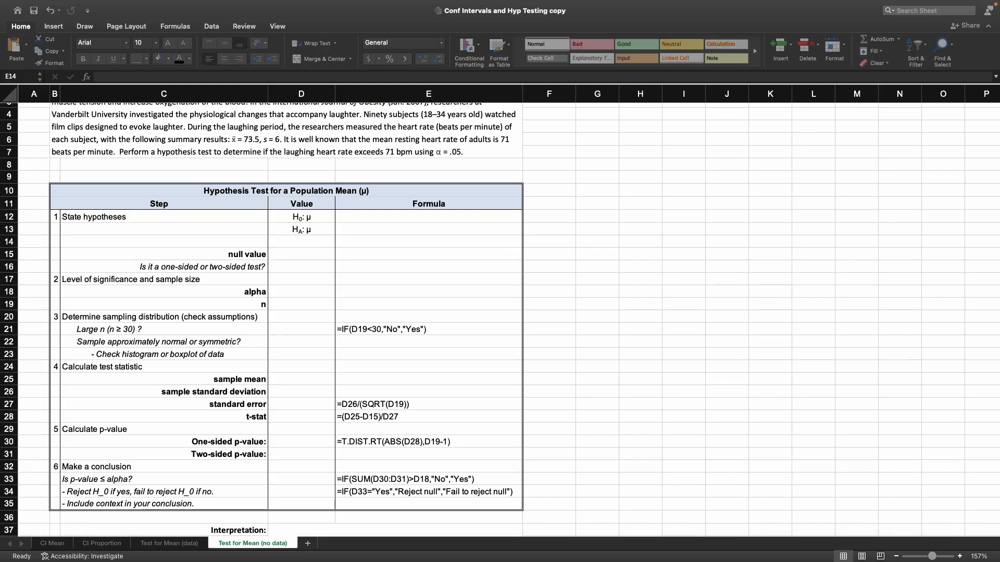
left_click(398, 221)
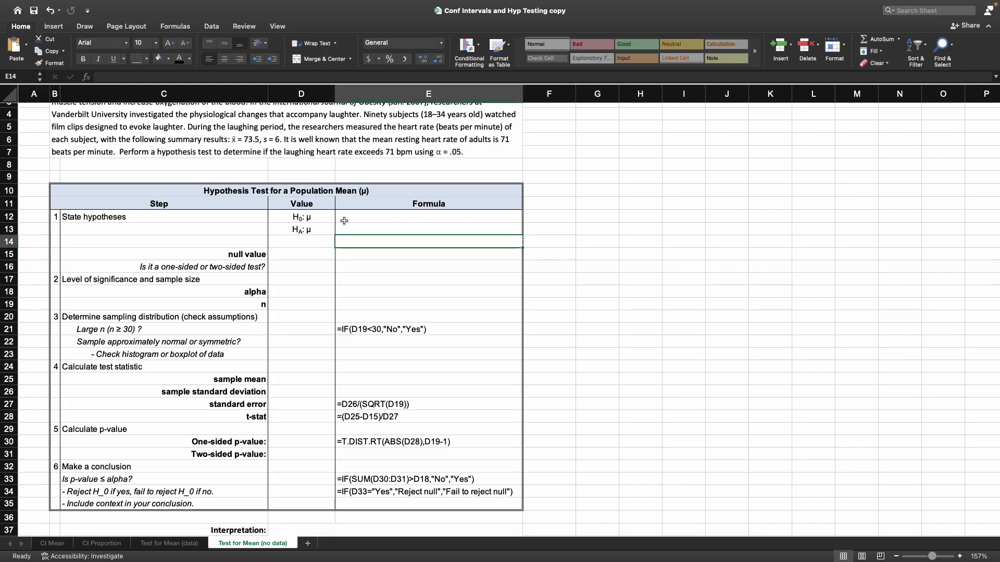
- Complete the alternative hypothesis in cell D13 by adding >71 after μ
scroll(330, 227, "up", 2)
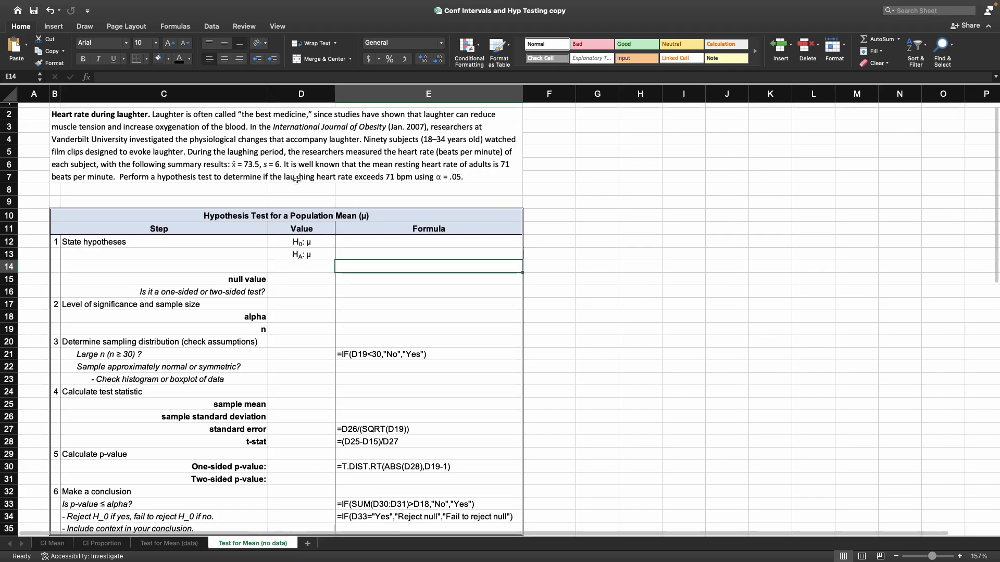
left_click(321, 253)
left_click(160, 77)
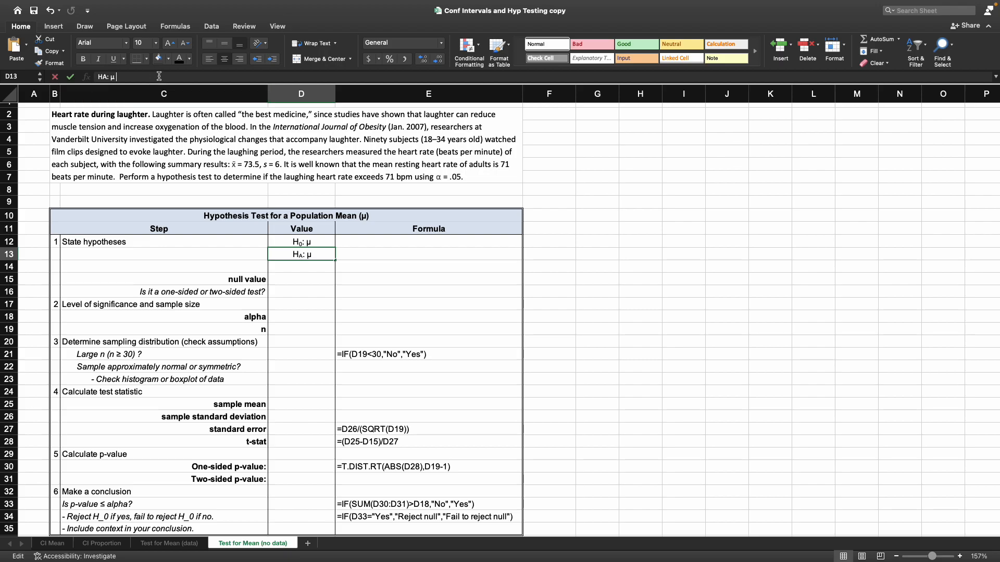
type(">")
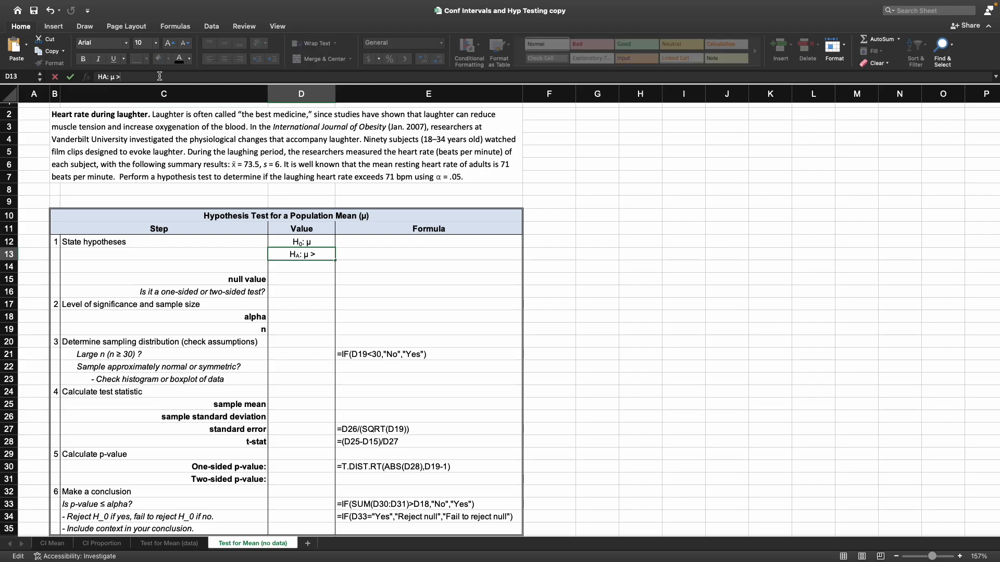
type("71")
key("Return")
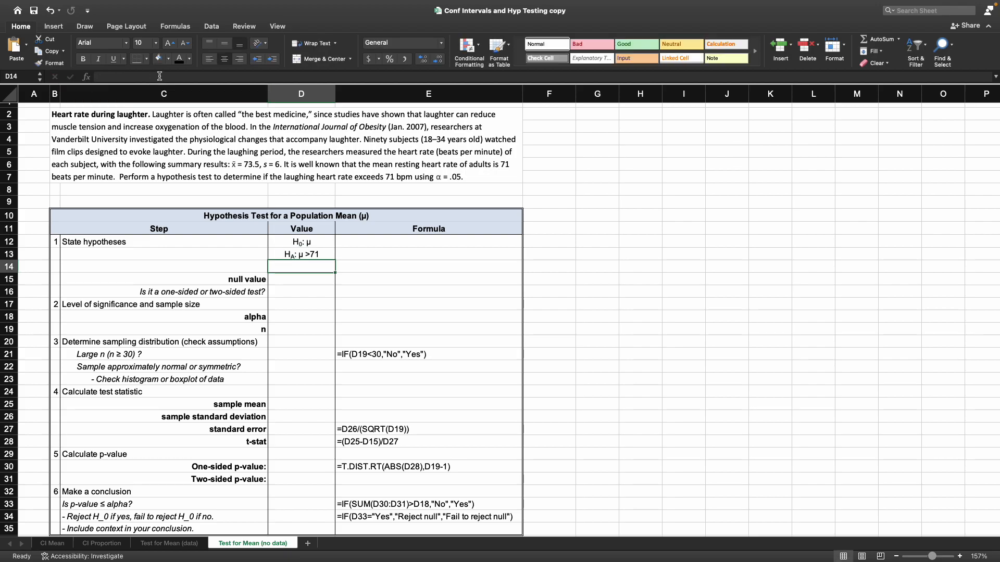
- Complete the null hypothesis in cell D12 by inserting the ≤ math symbol after μ, followed by 71
left_click(300, 242)
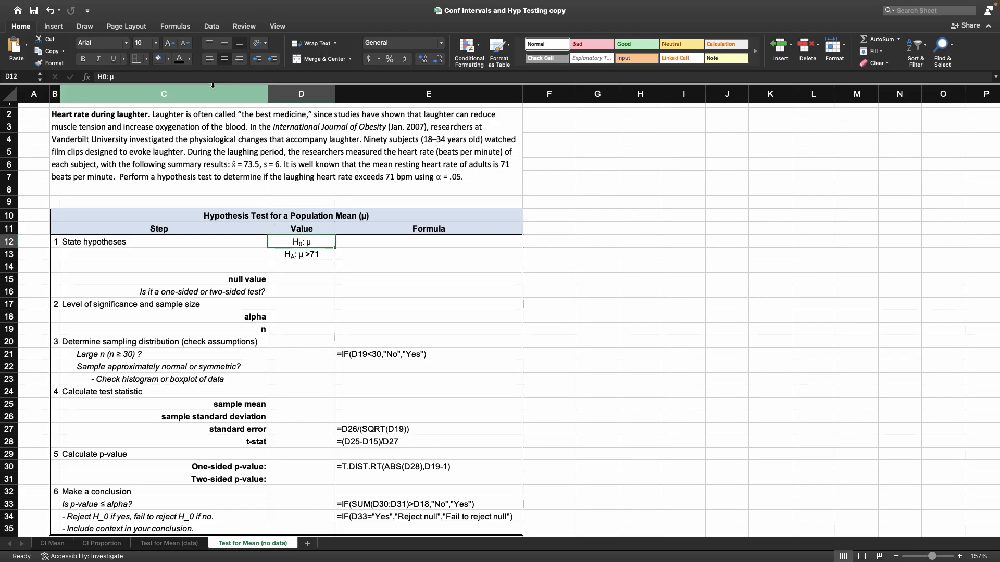
left_click(168, 76)
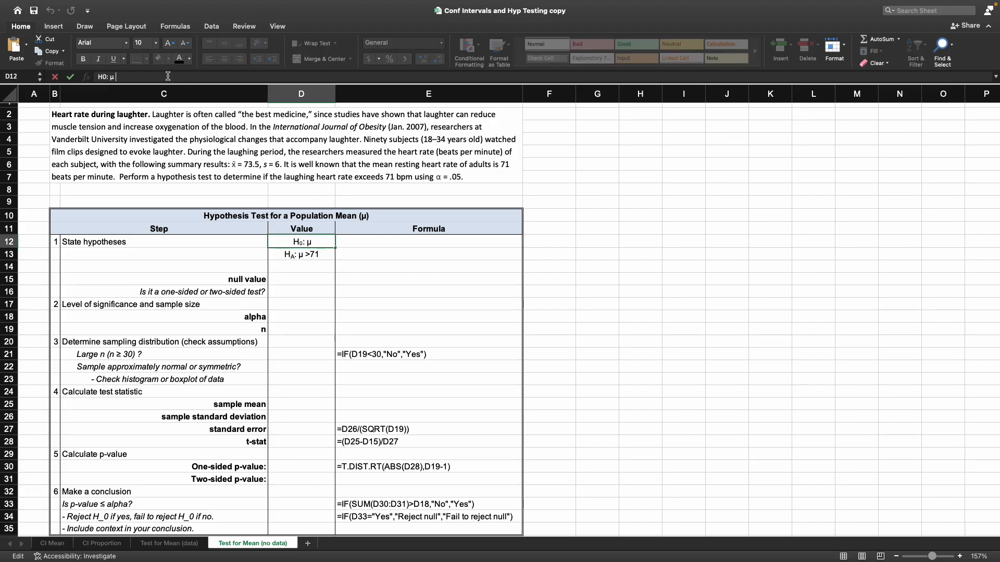
left_click(53, 27)
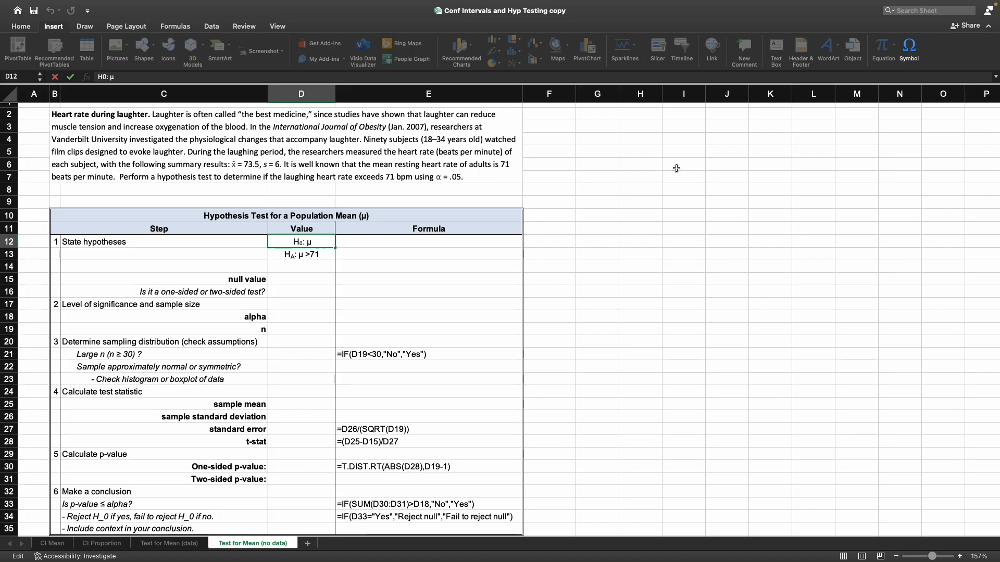
left_click(908, 52)
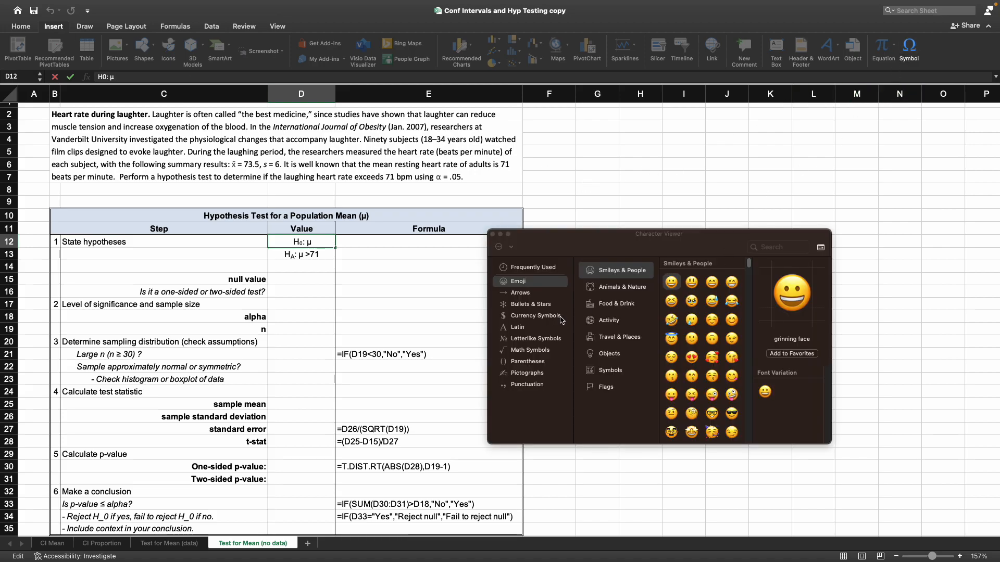
left_click(772, 251)
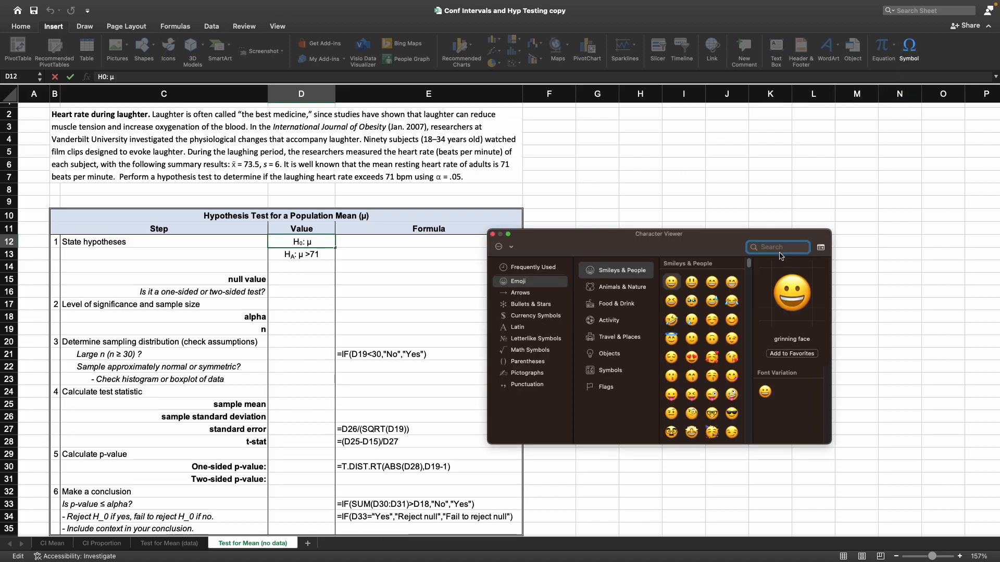
type("less than")
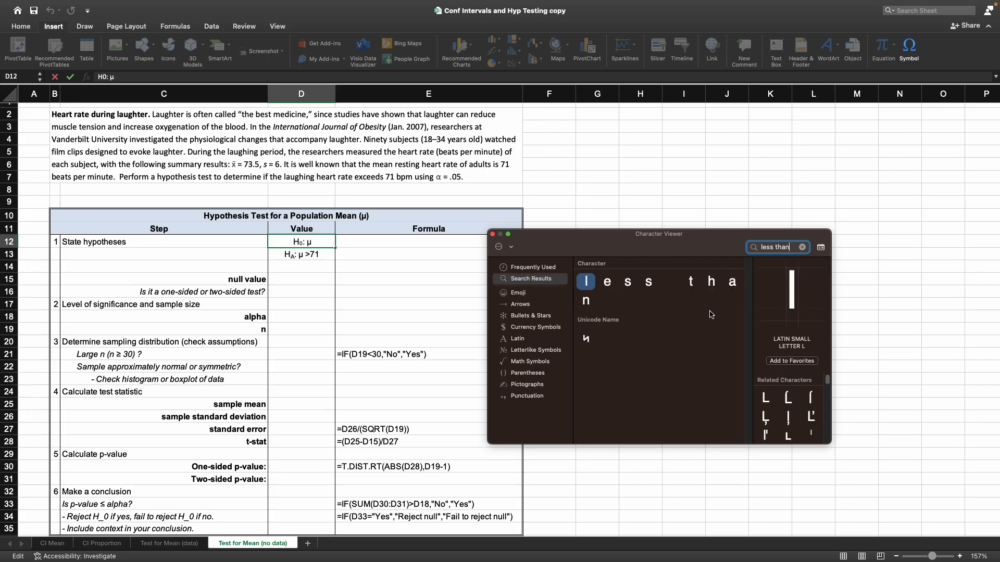
left_click(539, 365)
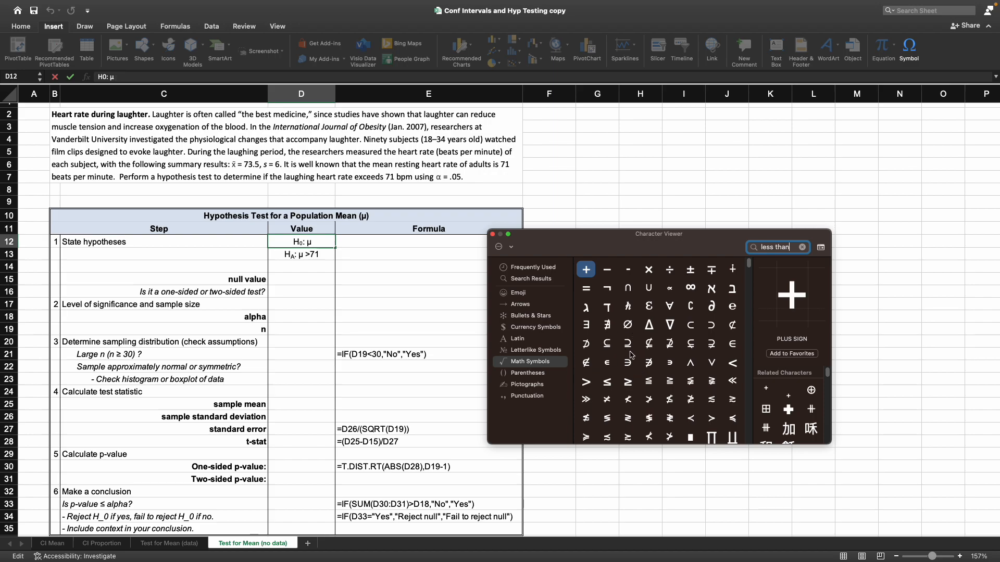
scroll(633, 354, "down", 1)
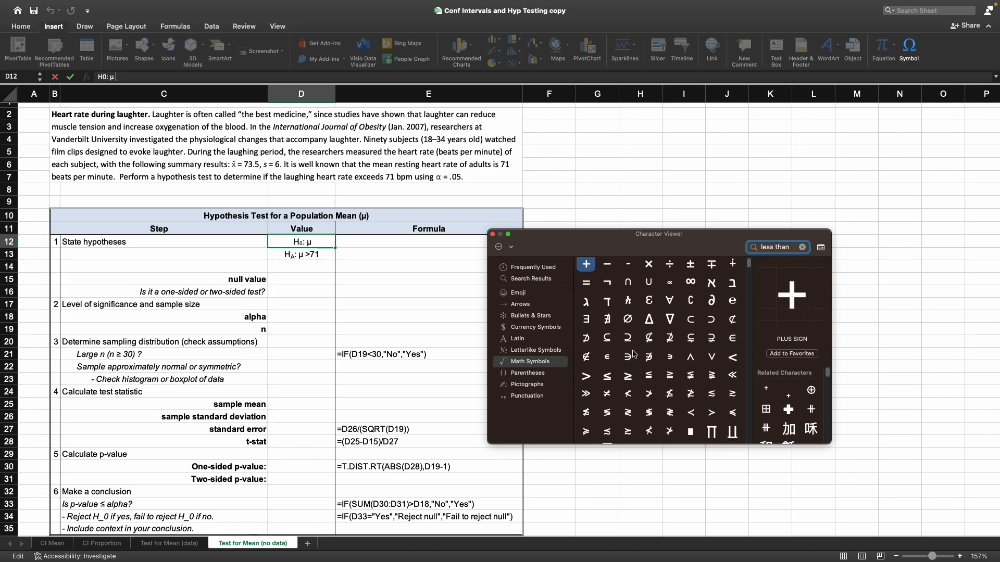
double_click(607, 377)
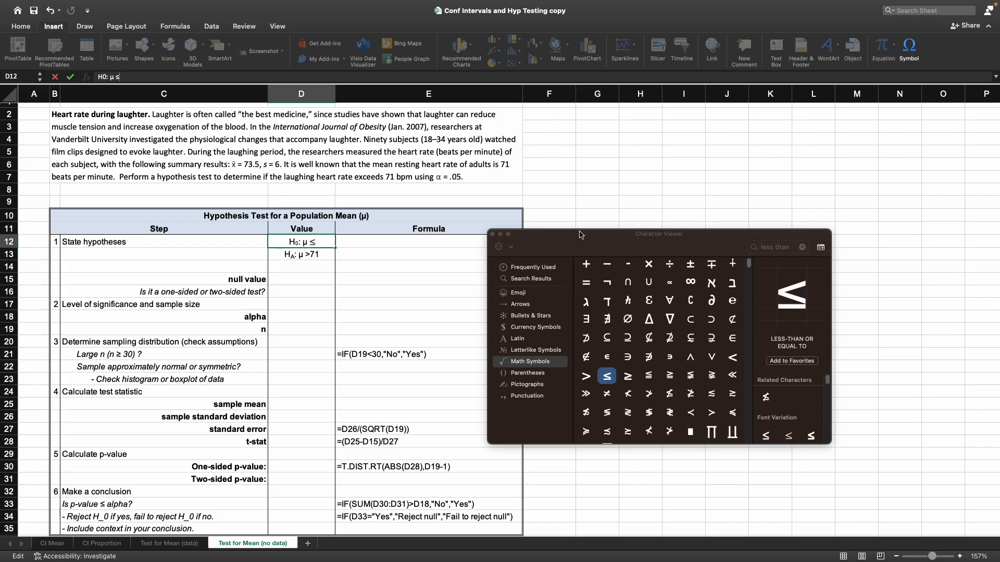
left_click(493, 234)
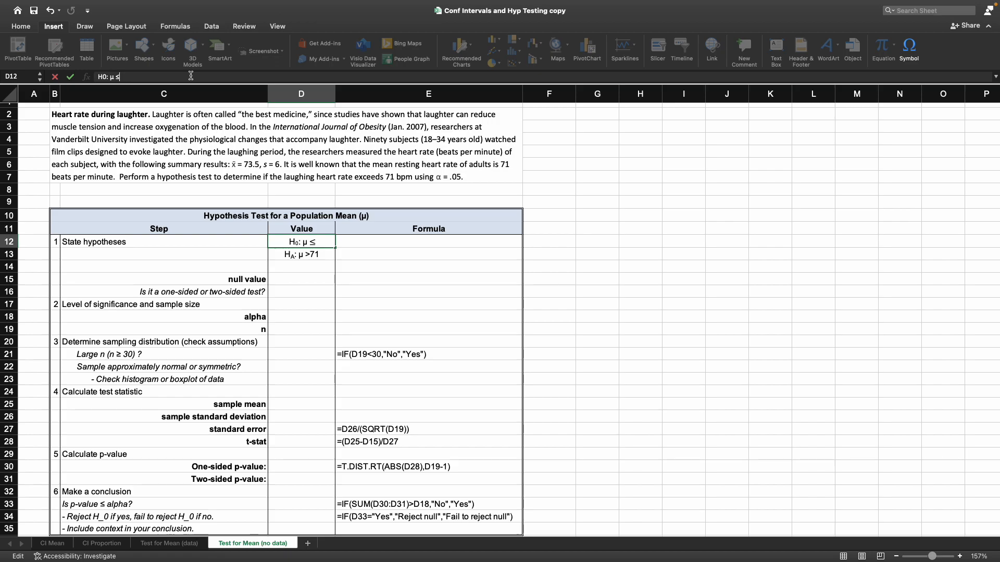
type("71")
key("Return")
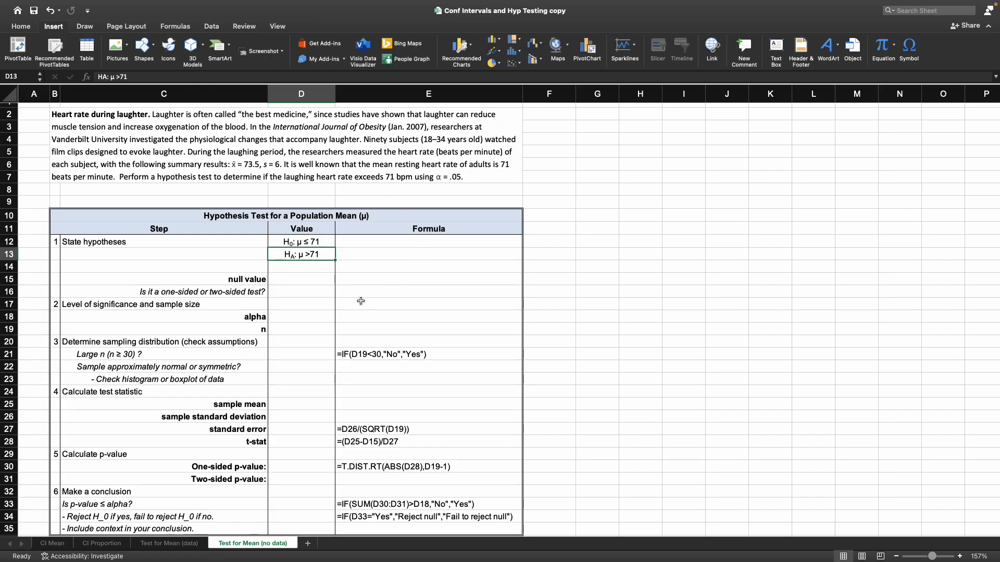
- Enter 71 as the null value in D15 and one-sided as the test type in D16
left_click(296, 277)
type("71")
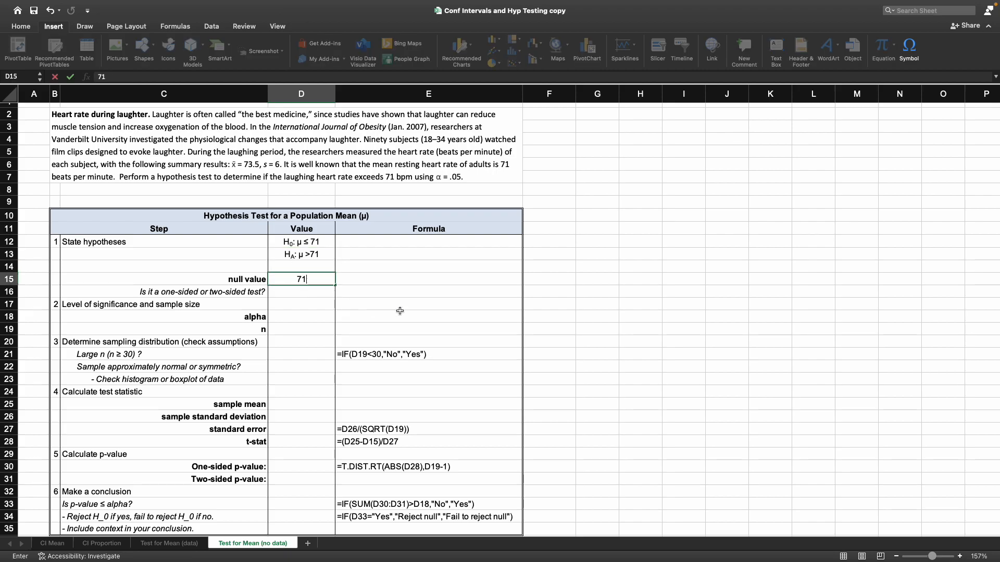
key("Return")
scroll(527, 338, "down", 3)
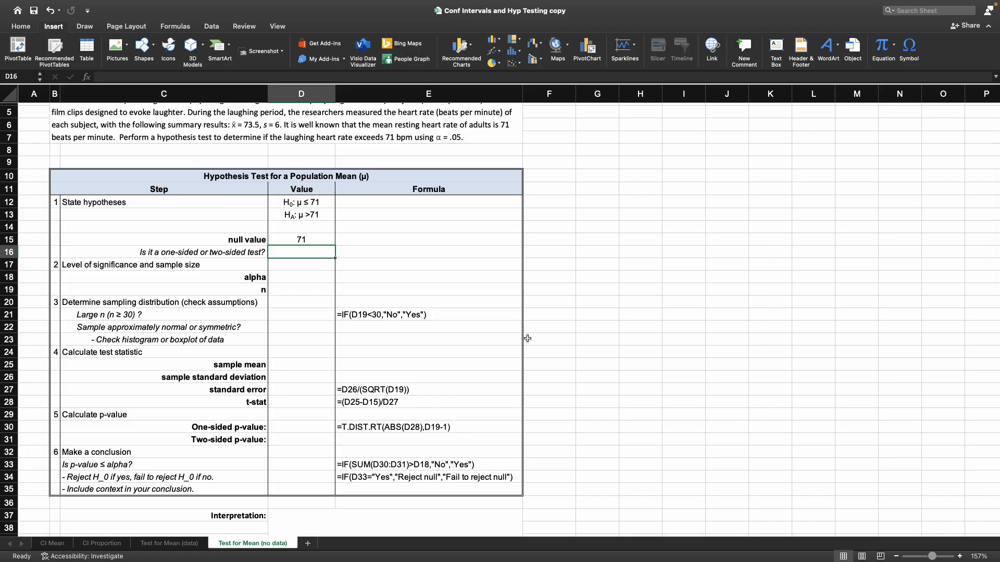
left_click(301, 212)
left_click(298, 252)
type("one-sided")
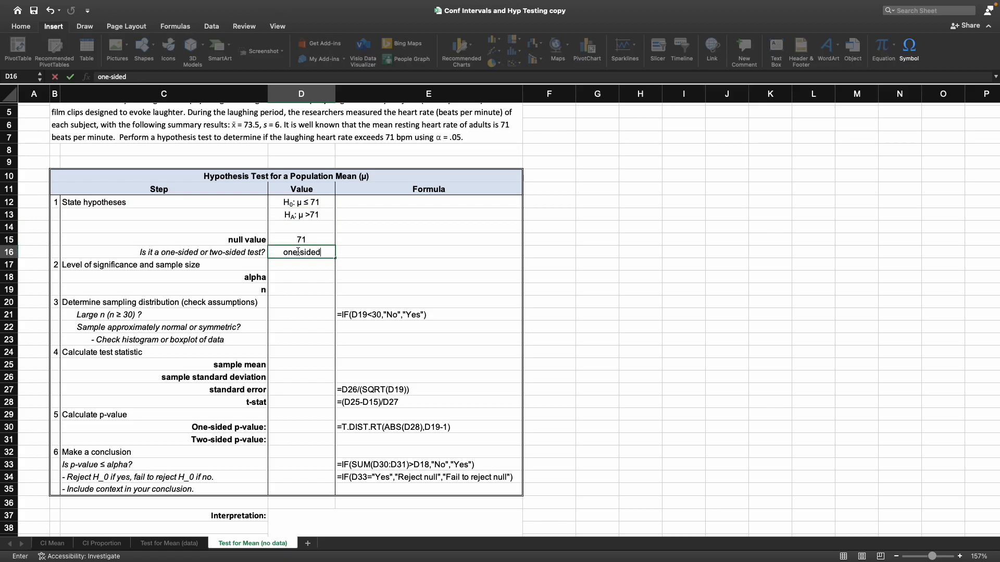
key("Return")
key("Return")
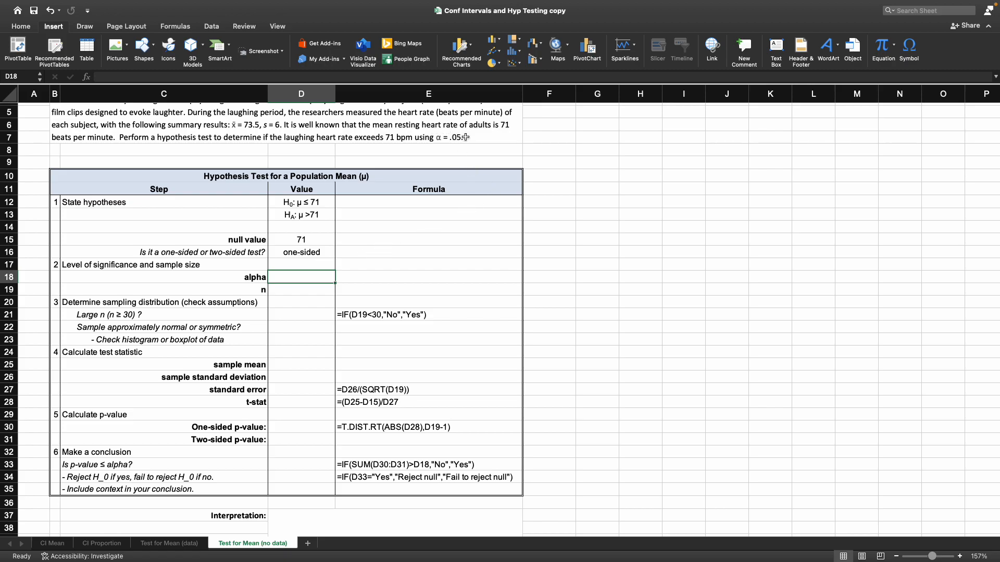
- Enter 0.05 for alpha in D18 and 90 for the sample size n in D19
type("0.05")
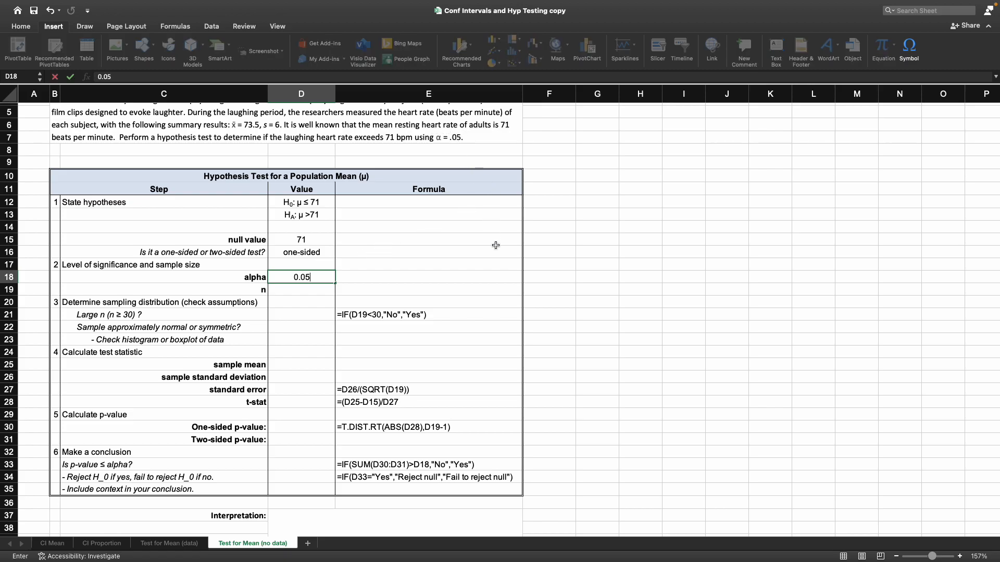
key("Return")
scroll(495, 248, "up", 2)
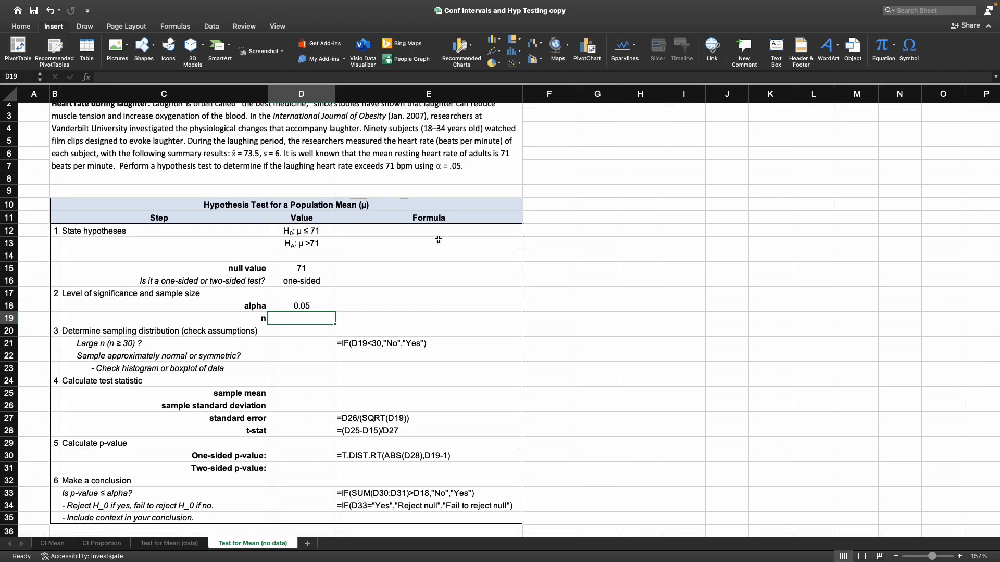
type("90")
key("Return")
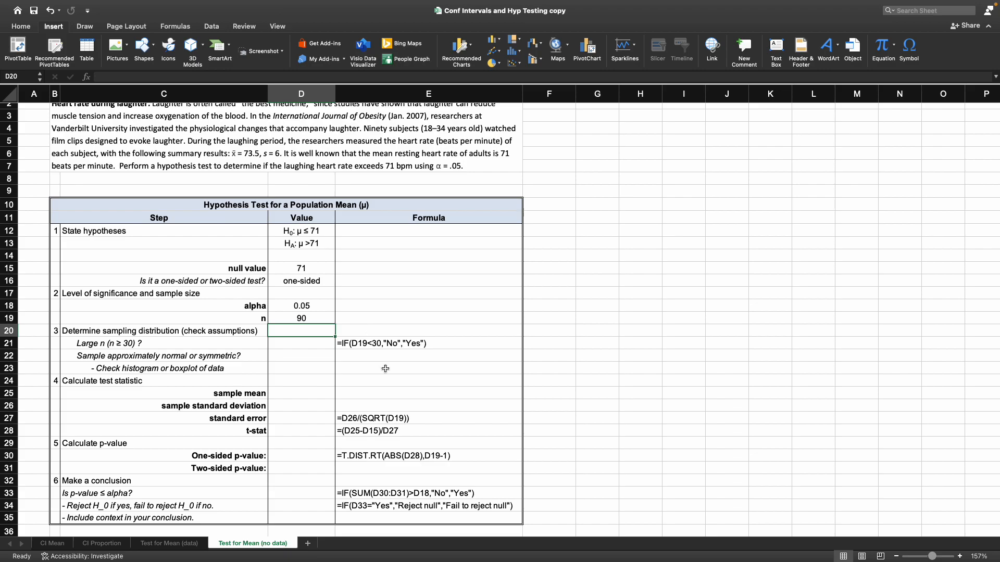
- Copy the large-sample check =IF(D19<30,"No","Yes") from E21 into D21 and remove its leading apostrophe so it calculates
left_click(397, 343)
left_click(183, 77)
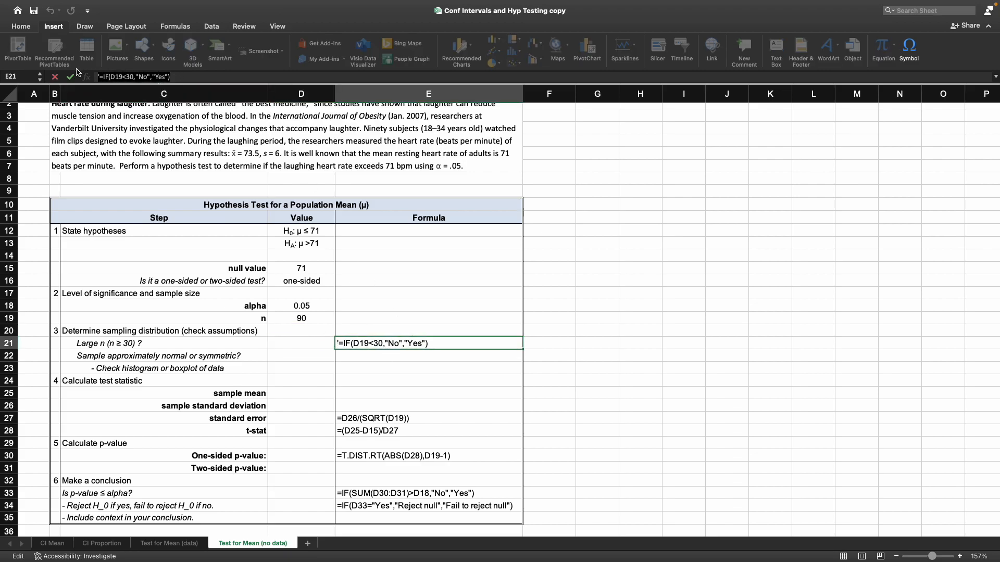
key("Home")
key("Delete")
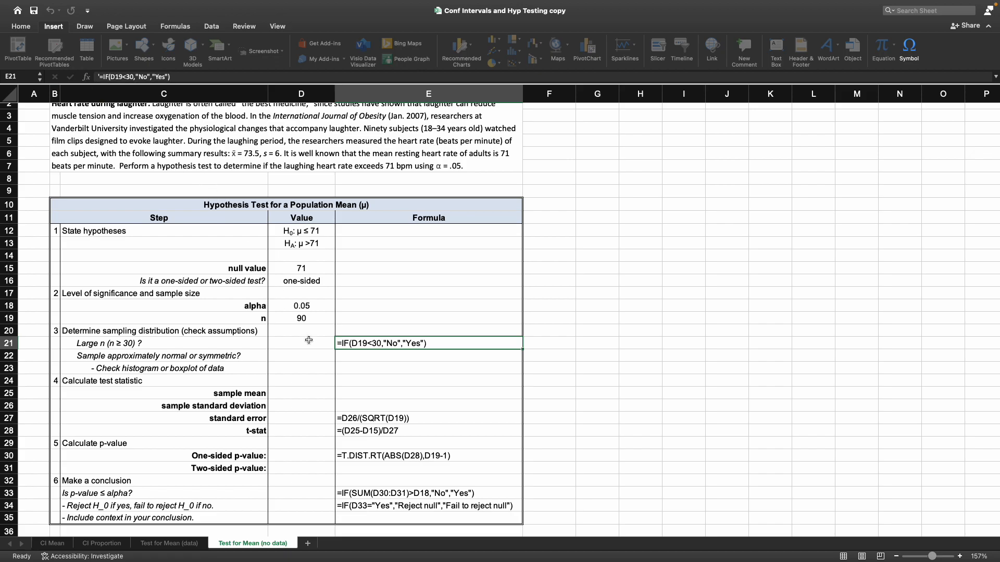
left_click(309, 341)
type("'=IF(D19<30,\"No\",\"Yes\")")
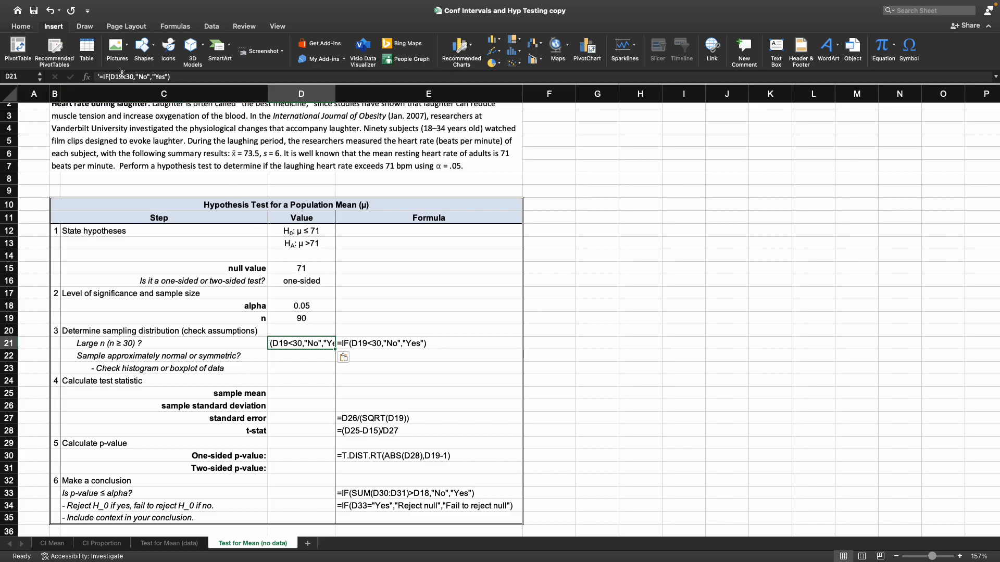
left_click(101, 77)
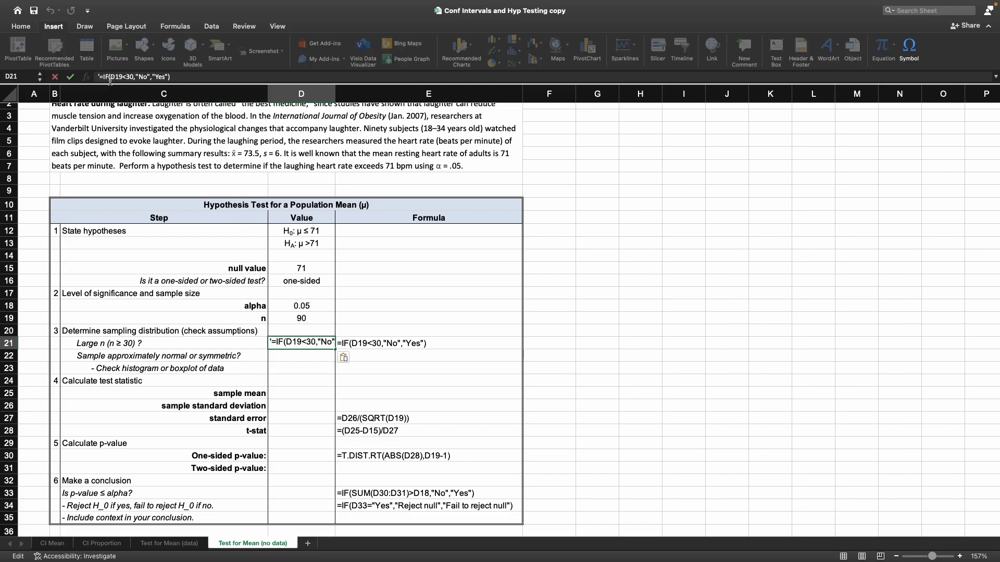
key("Delete")
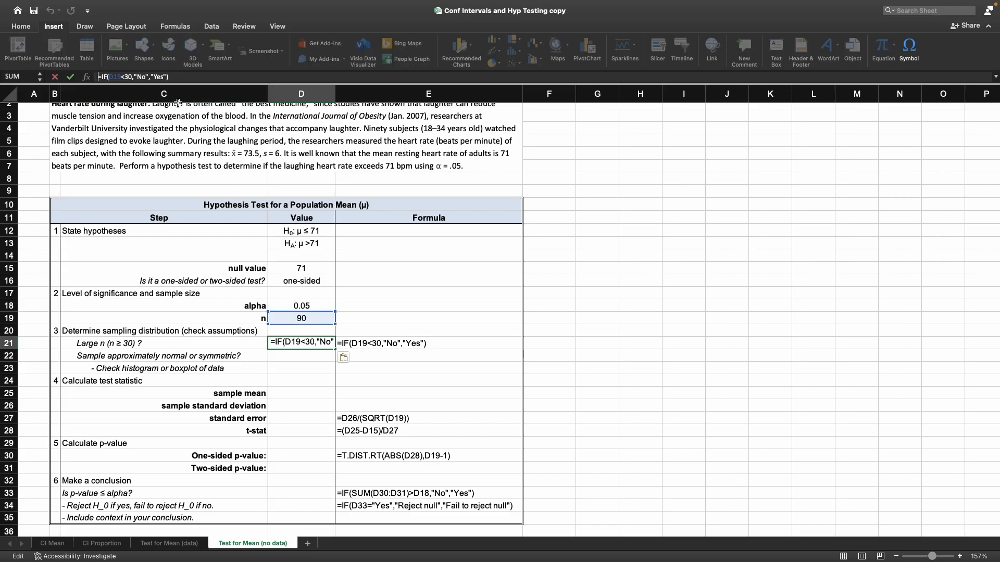
key("Return")
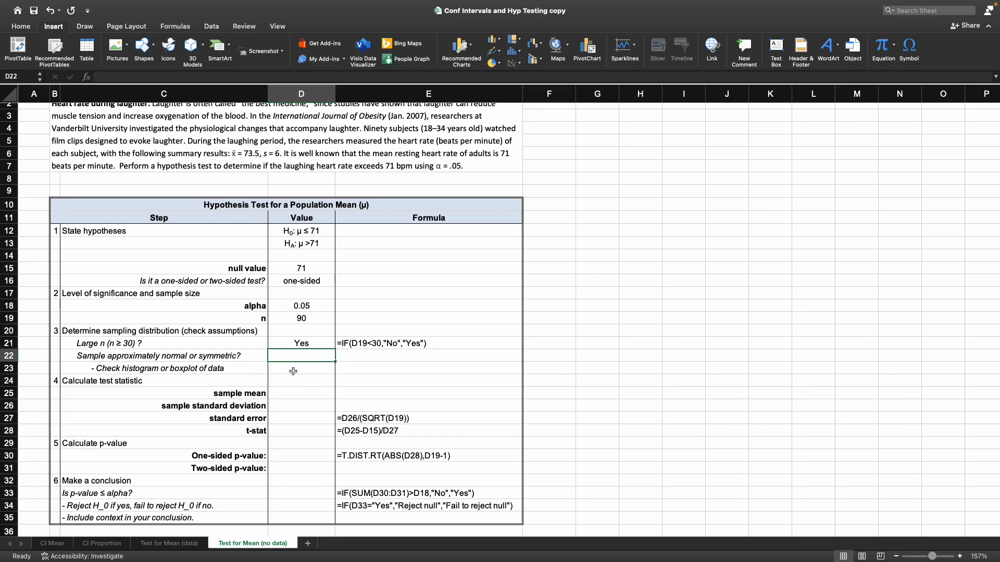
- Enter Yes in D22 for whether the sample is approximately normal or symmetric
type("Yes")
key("Return")
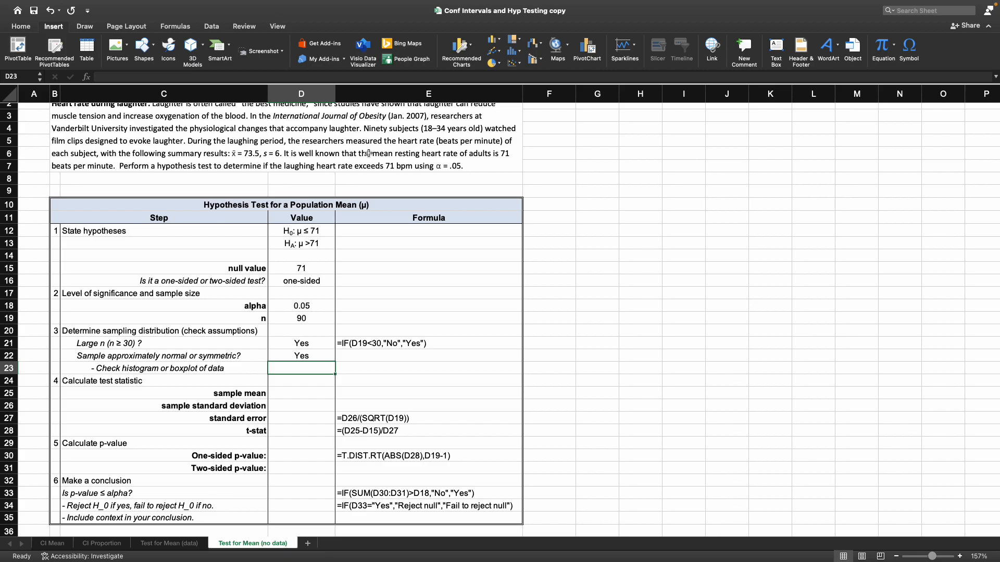
scroll(368, 153, "up", 1)
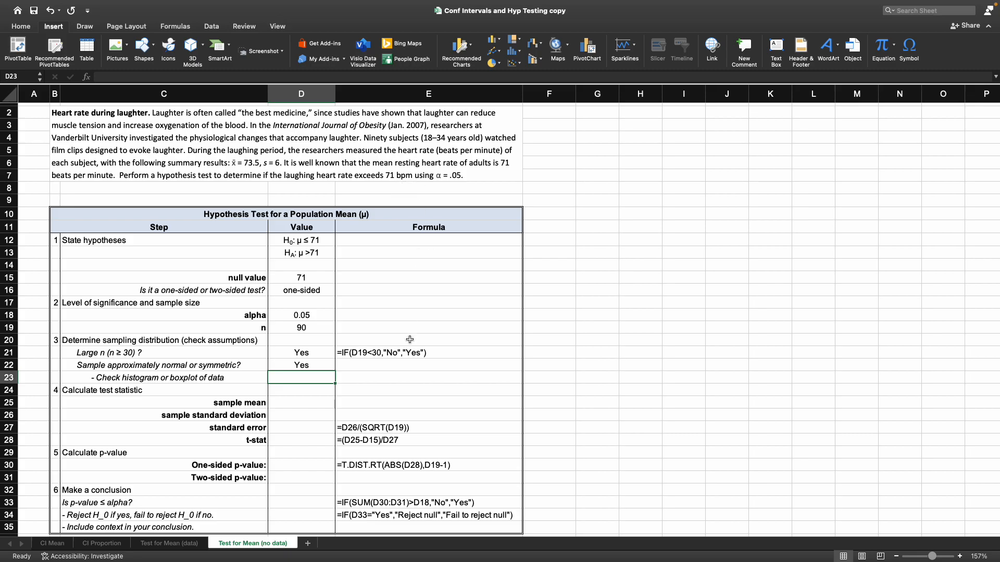
- Enter 73.5 as the sample mean in D25 and 6 as the sample standard deviation in D26
scroll(410, 339, "down", 4)
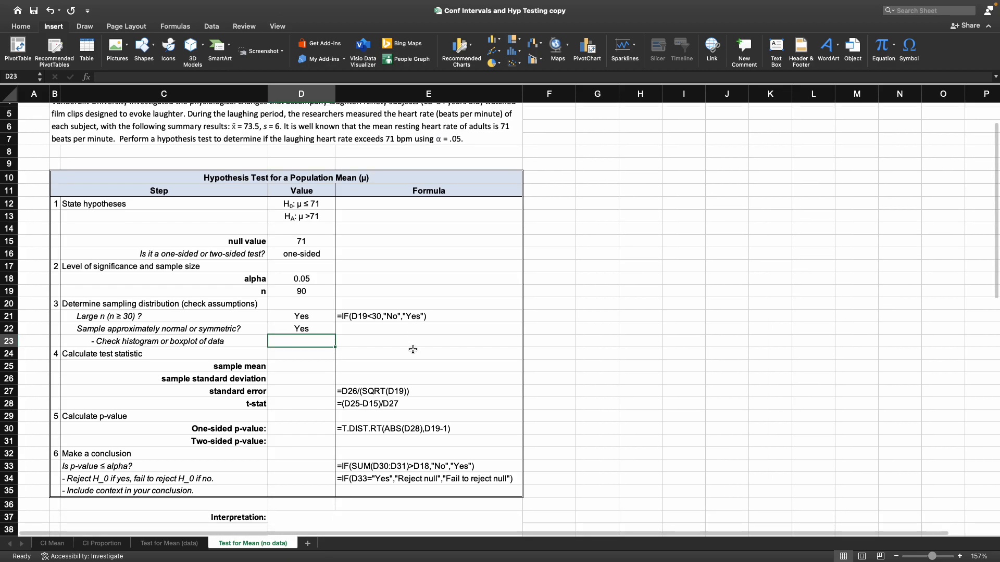
scroll(413, 348, "down", 1)
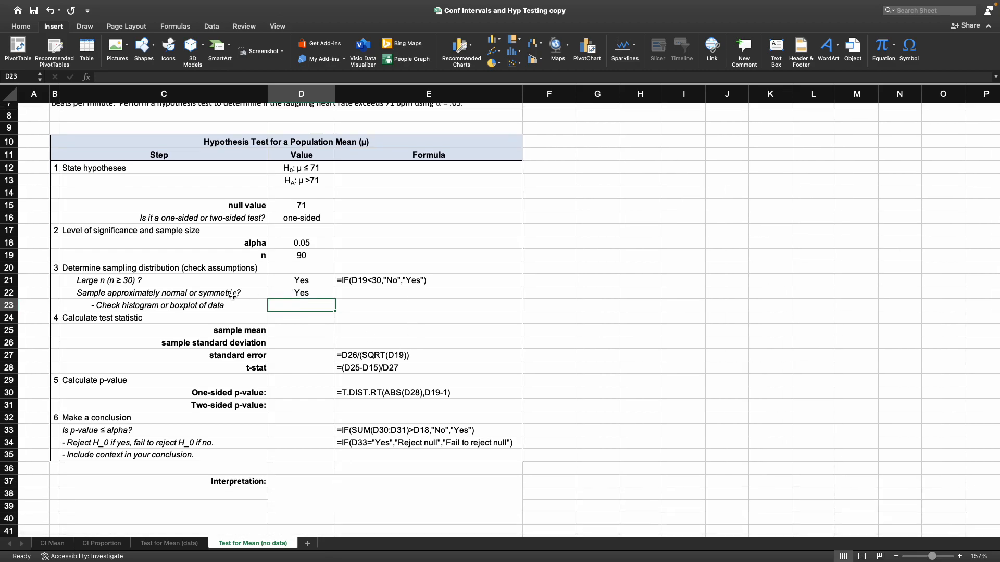
scroll(316, 333, "down", 1)
left_click(310, 322)
scroll(390, 322, "up", 5)
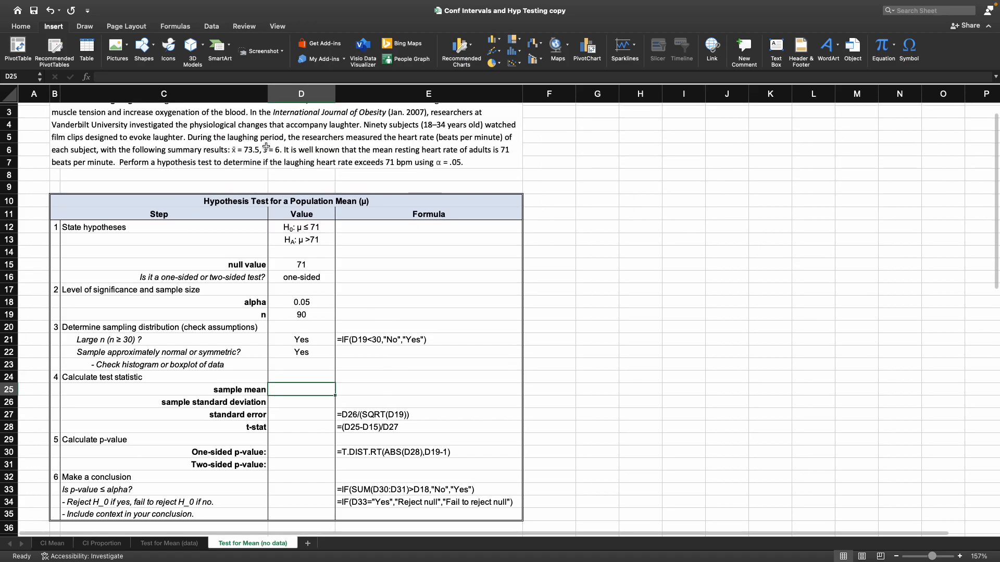
type("73.5")
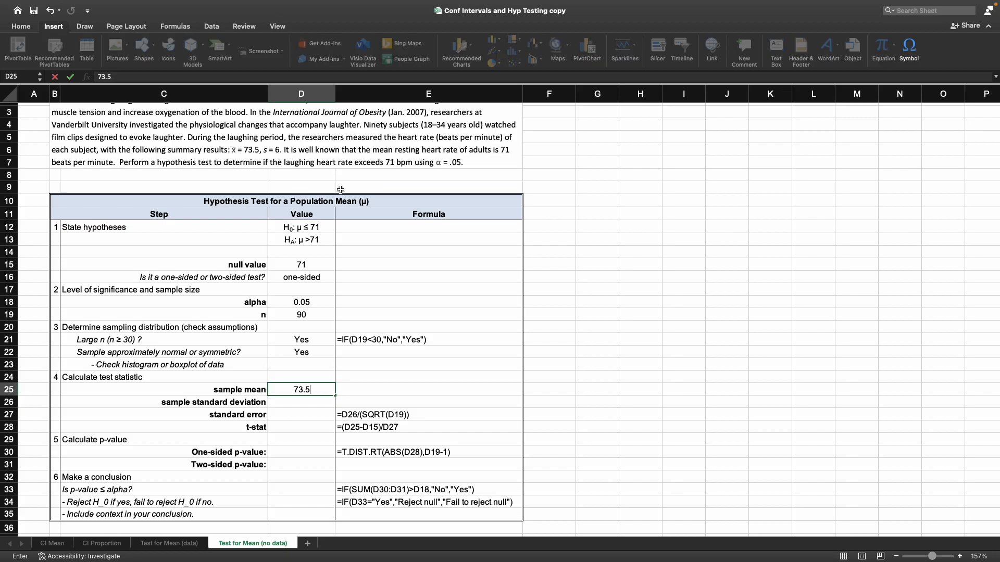
key("Return")
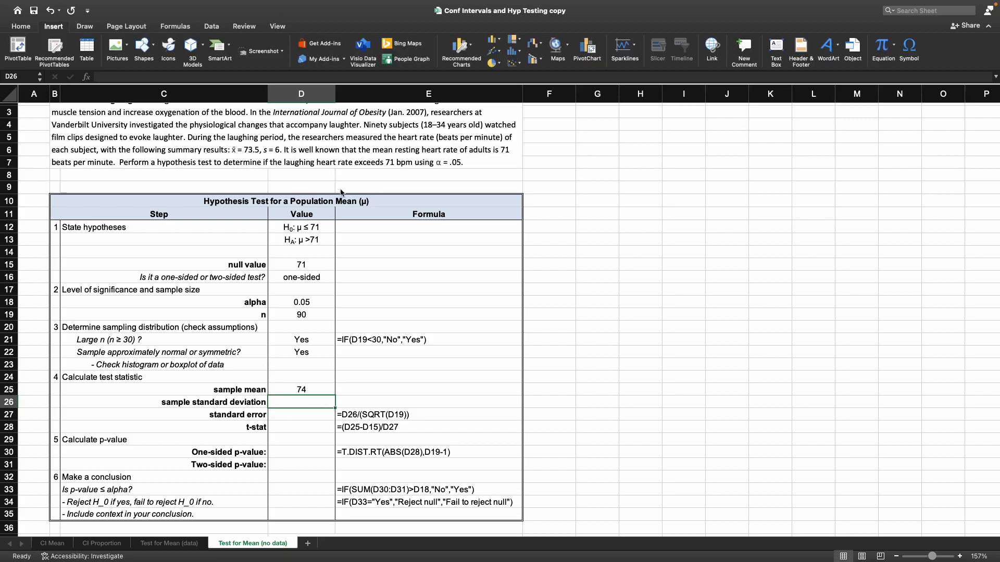
type("6")
key("Return")
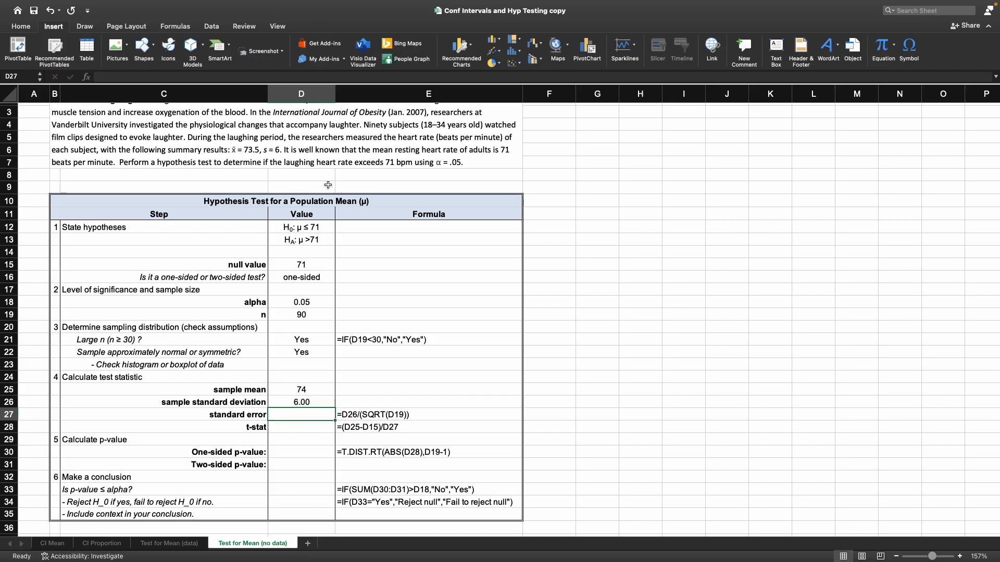
- Copy the standard error formula =D26/(SQRT(D19)) from E27 into D27 and remove its leading apostrophe so it calculates
left_click(393, 415)
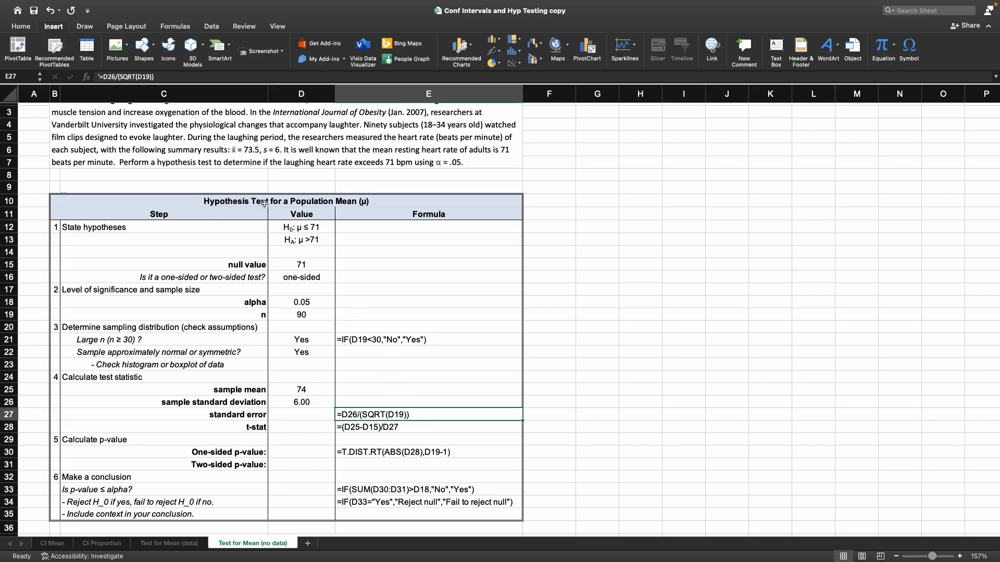
left_click(164, 79)
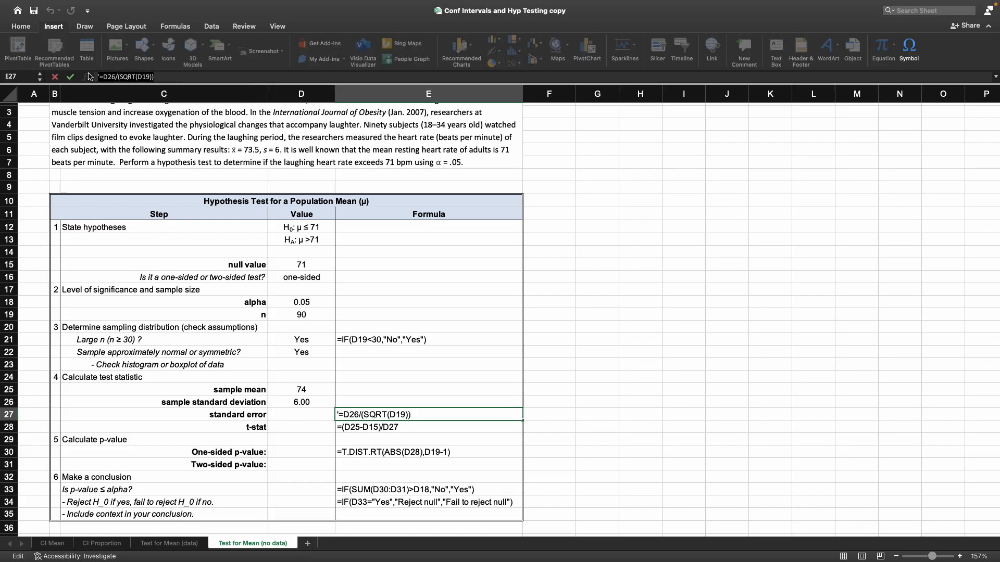
key("Escape")
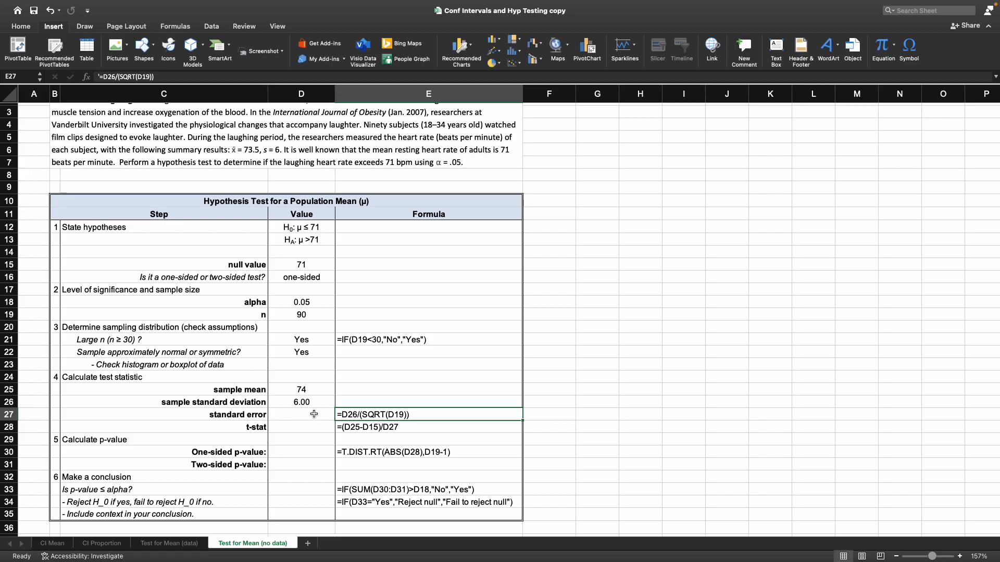
left_click(314, 414)
left_click(121, 76)
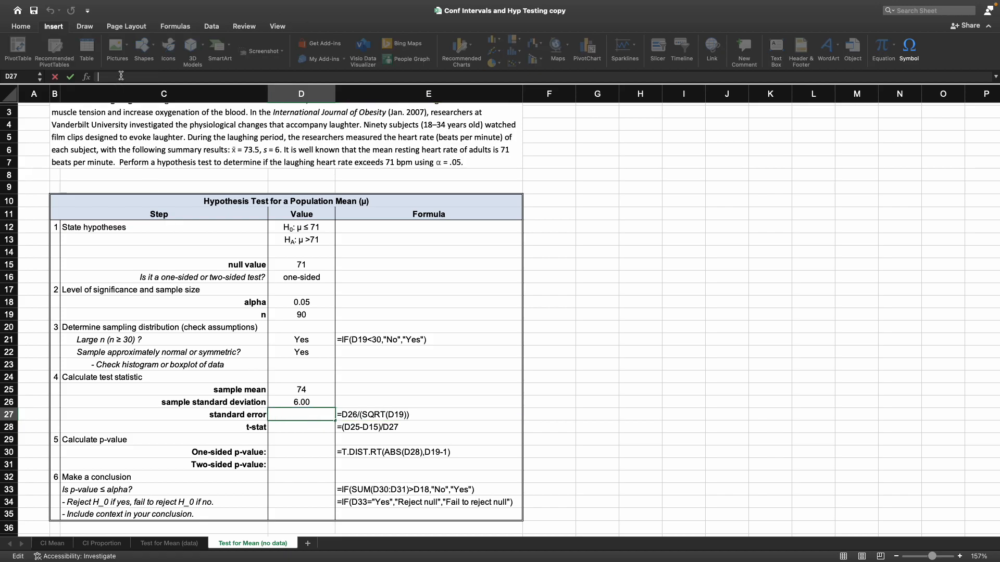
type("=D26/(SQRT(D19))")
left_click(100, 76)
type("'")
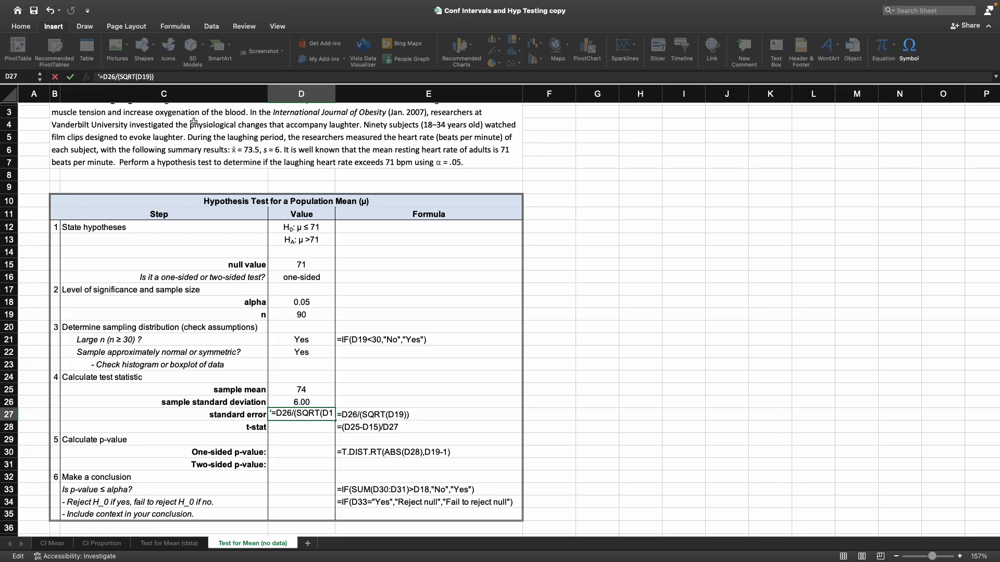
key("BackSpace")
key("Return")
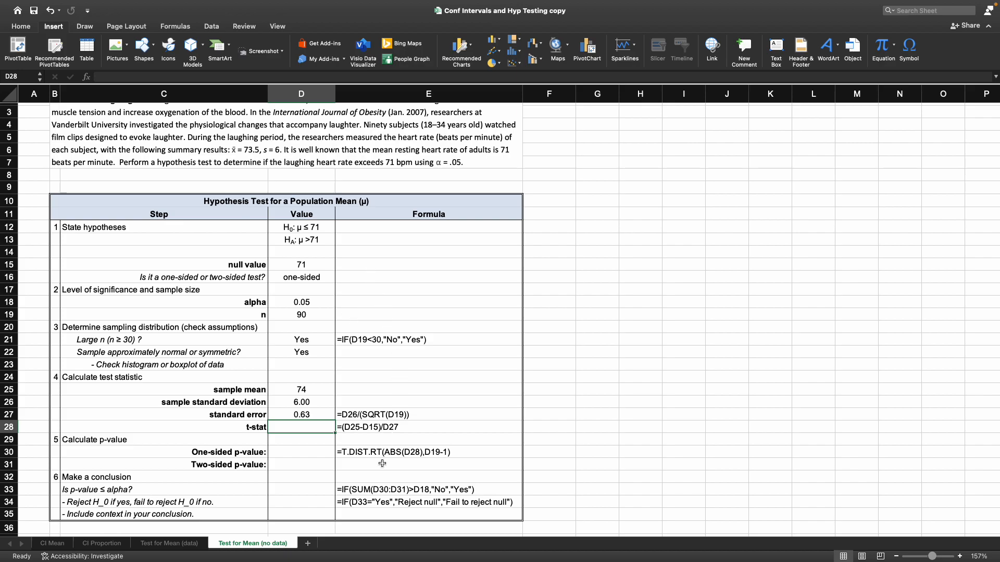
- Copy the t-stat formula =(D25-D15)/D27 from E28 into D28 and remove its leading apostrophe so it calculates
left_click(375, 428)
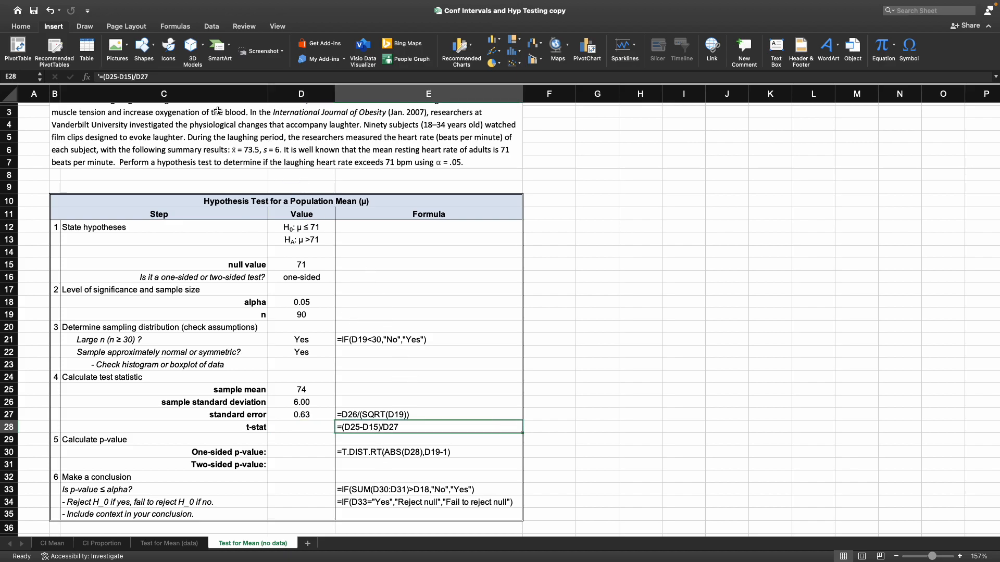
left_click(175, 78)
left_click_drag(155, 76, 97, 77)
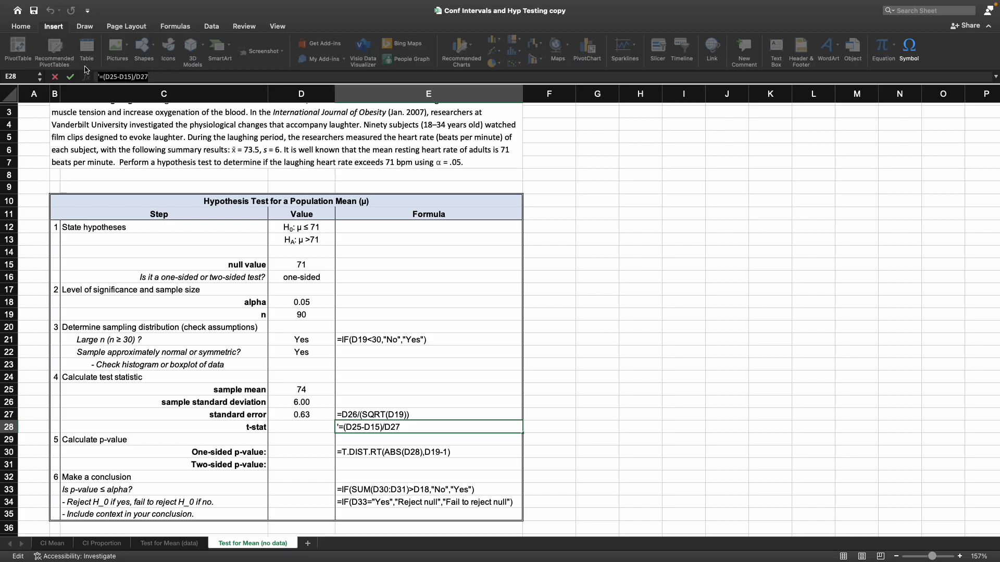
right_click(110, 71)
left_click(135, 93)
key("Escape")
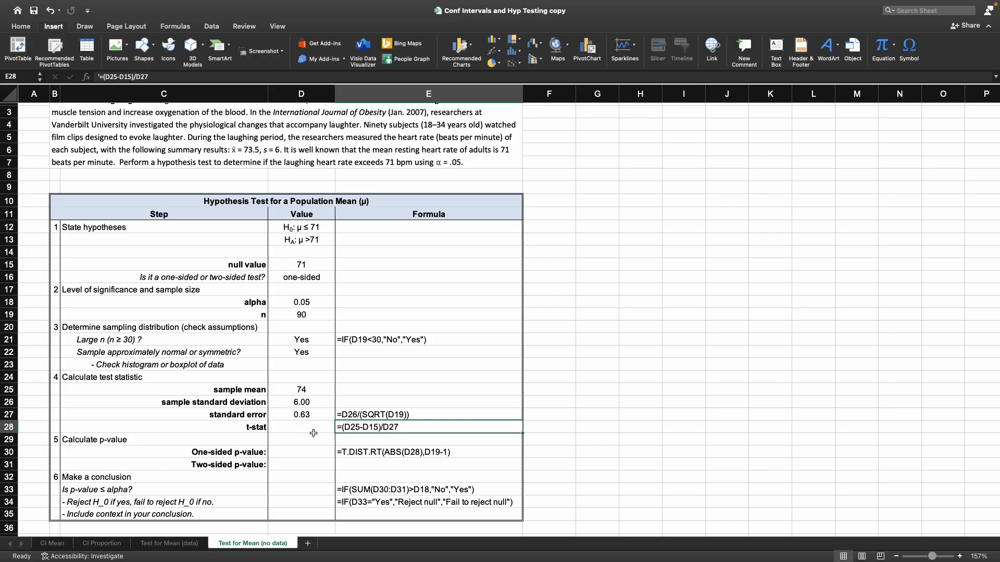
left_click(313, 432)
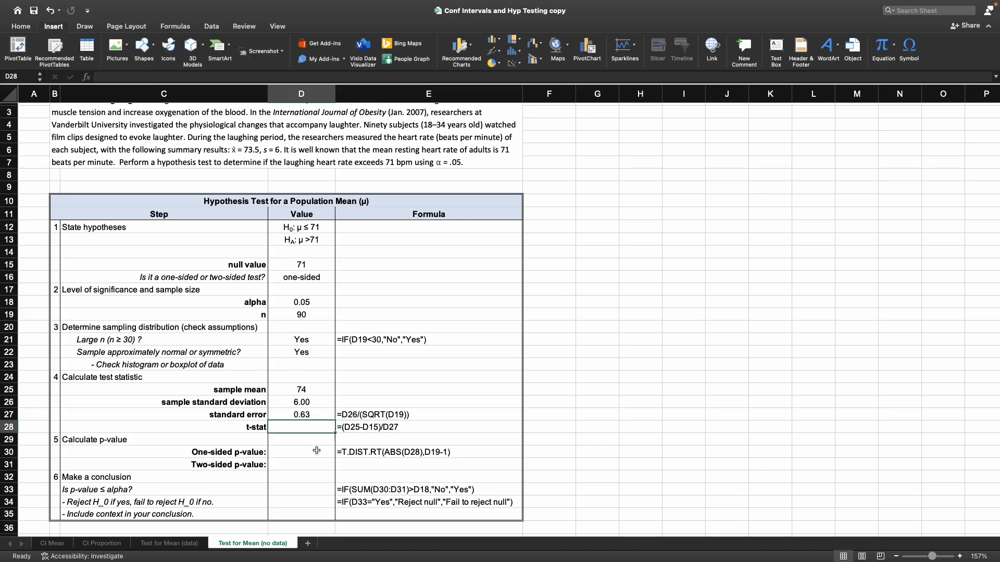
left_click(113, 75)
right_click(113, 74)
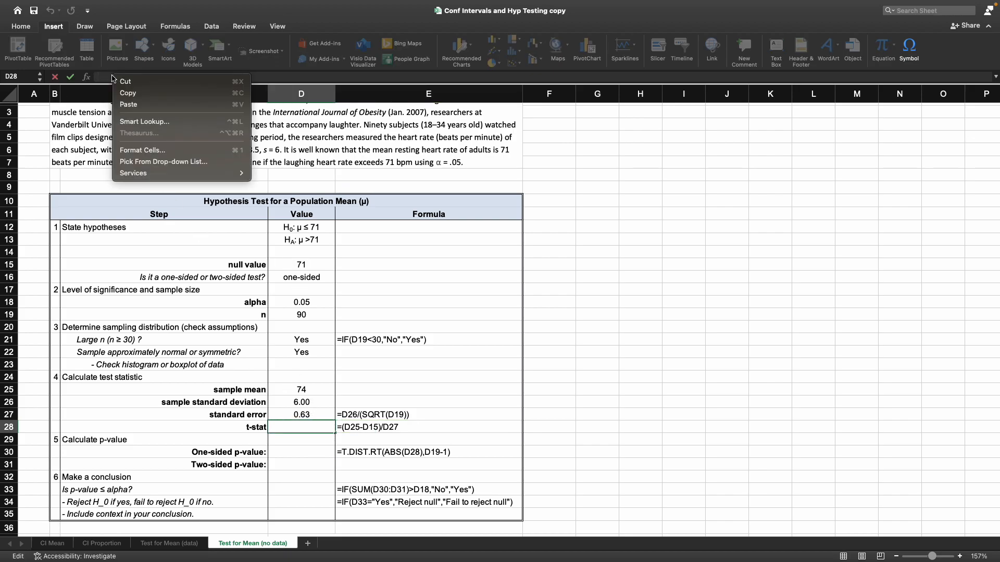
left_click(134, 105)
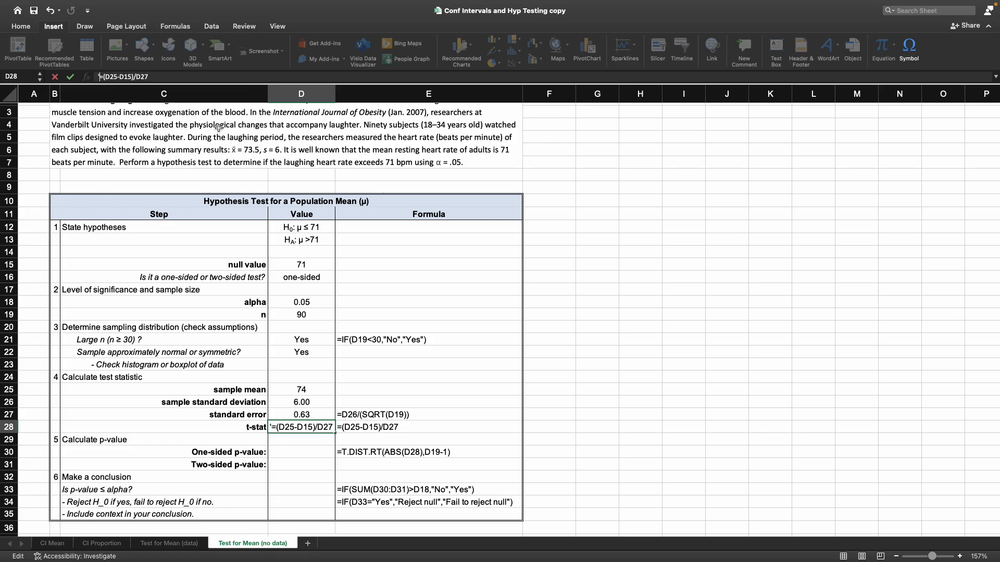
key("BackSpace")
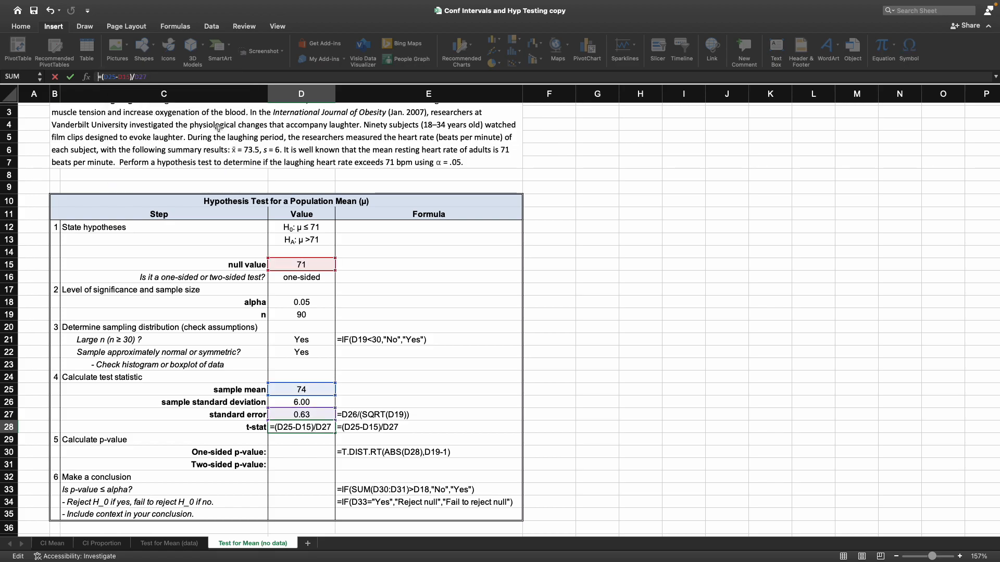
key("Return")
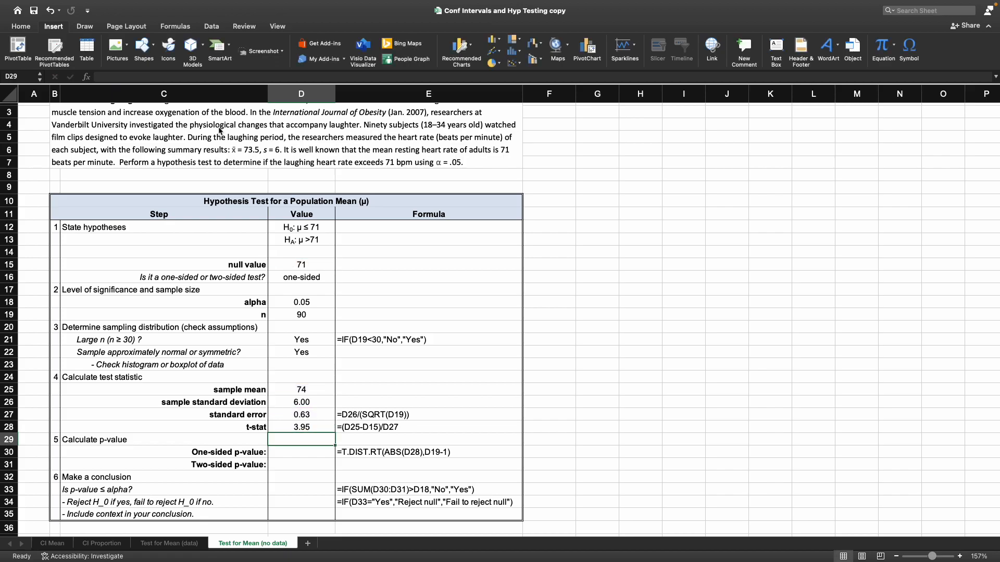
- Enter NA for the two-sided p-value in D31
left_click(322, 389)
left_click_drag(322, 390, 320, 427)
scroll(331, 422, "down", 1)
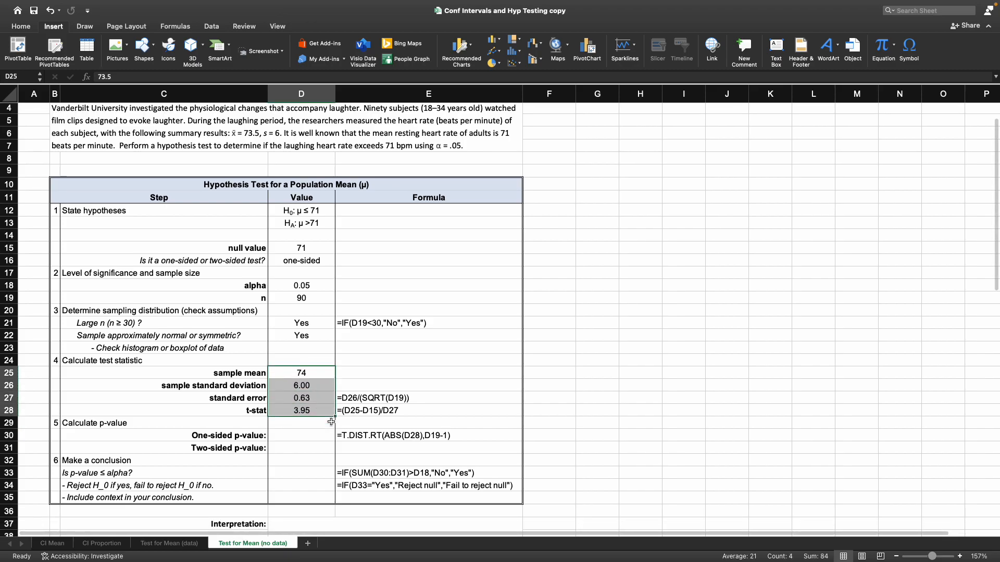
left_click(143, 422)
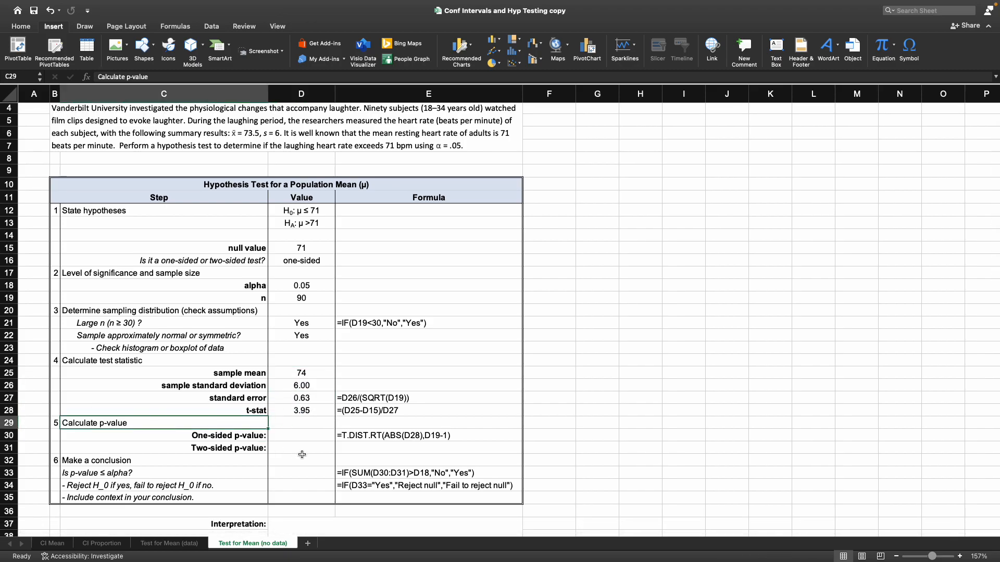
left_click(260, 433)
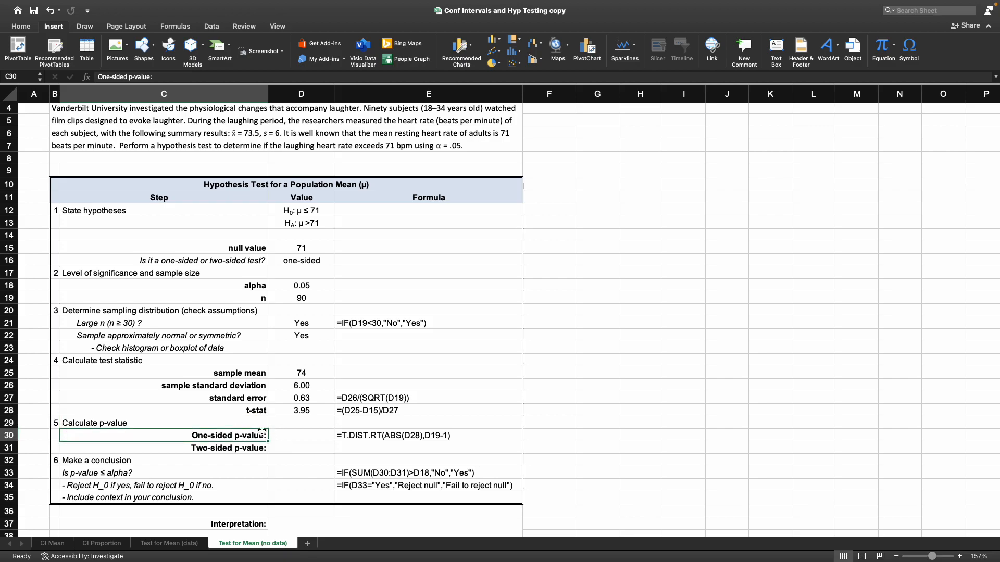
left_click(310, 446)
type("NA")
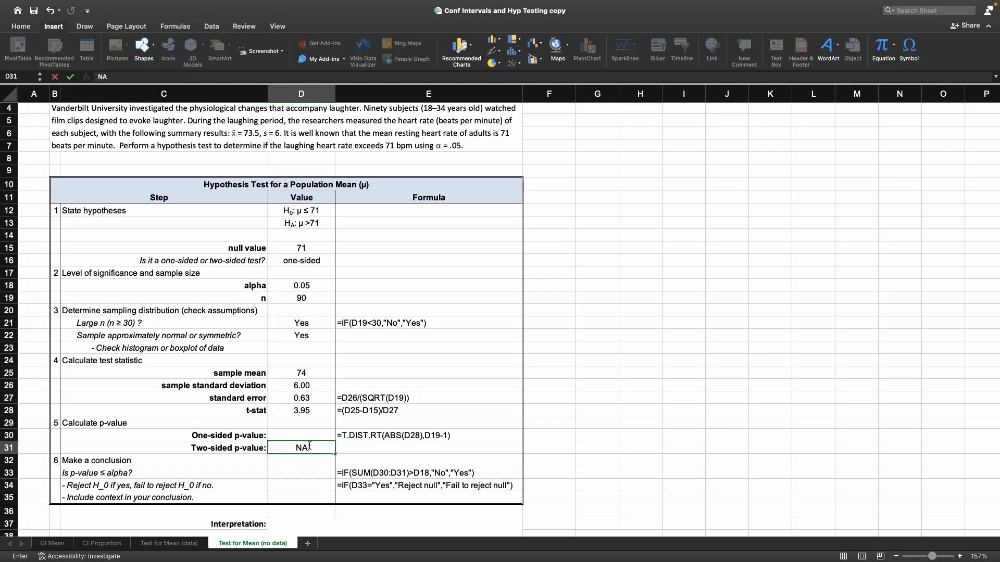
key("Return")
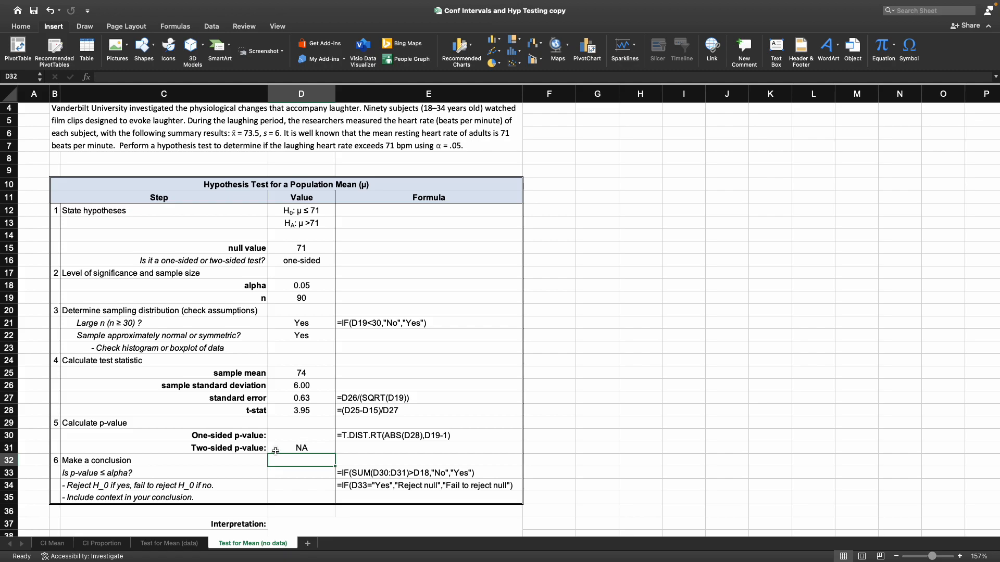
- Compare the one-sided p-value formula in E30 with the two-sided formula in F26 of the Test for Mean (data) sheet
left_click(311, 432)
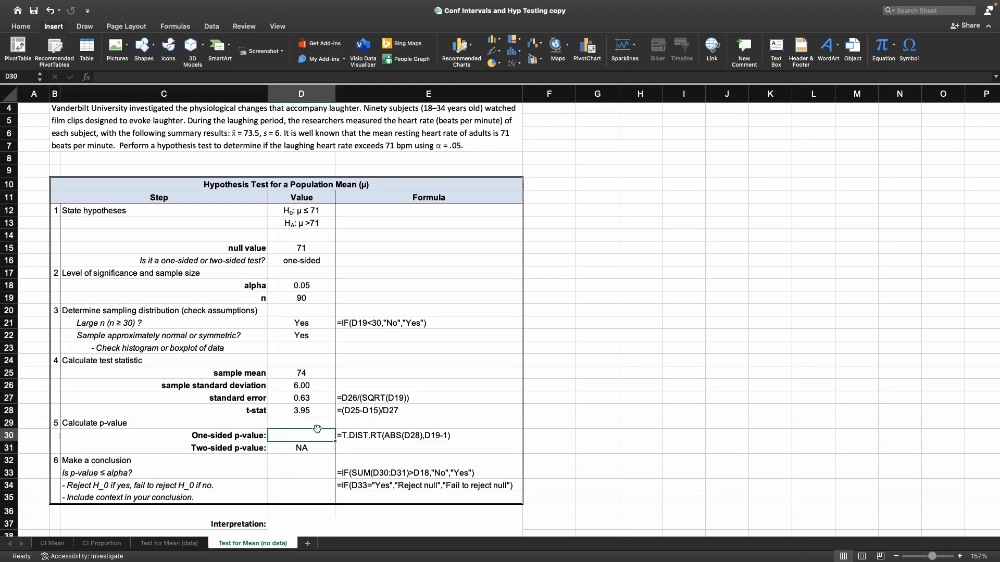
left_click(380, 437)
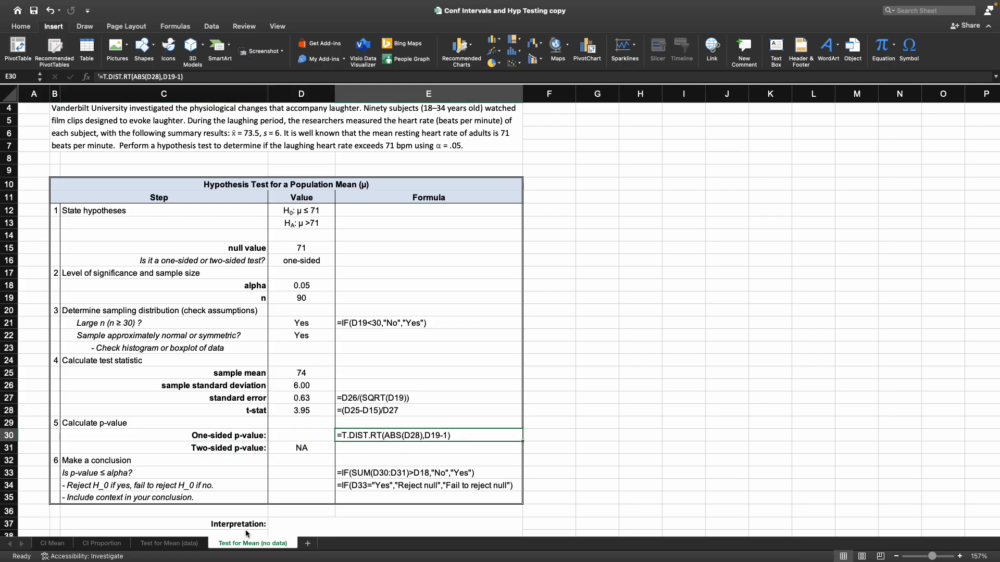
left_click(169, 543)
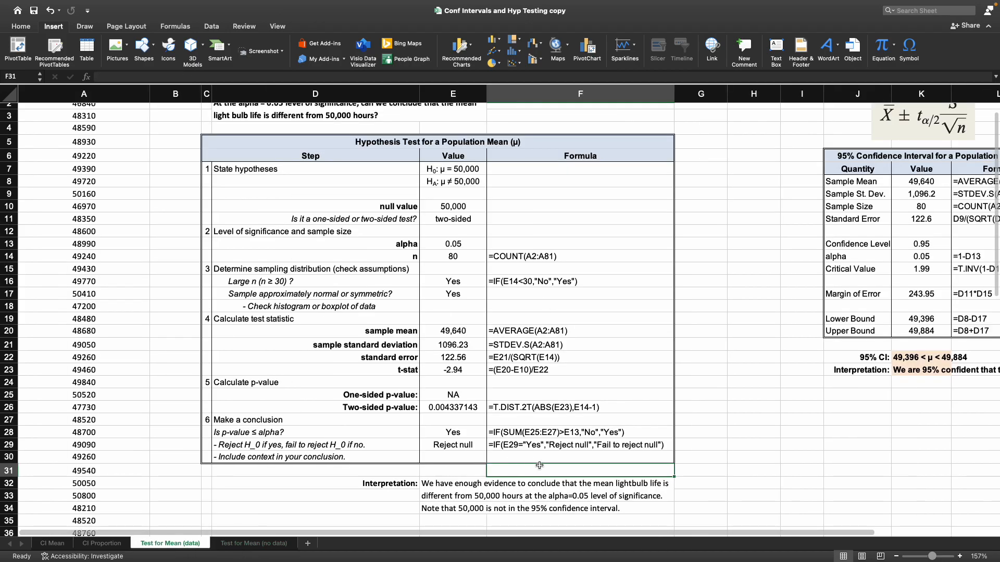
left_click_drag(395, 411, 538, 413)
left_click(539, 411)
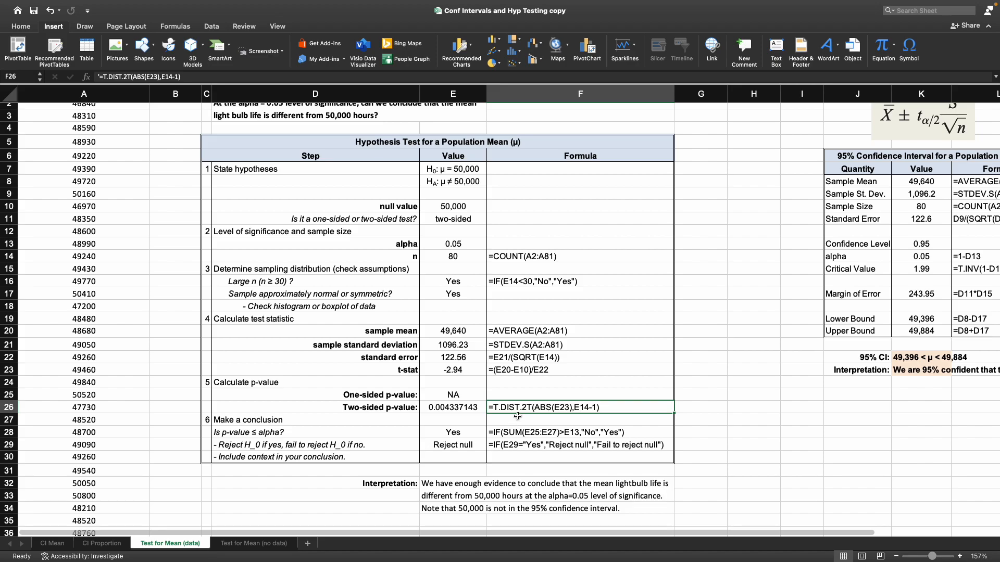
left_click(275, 546)
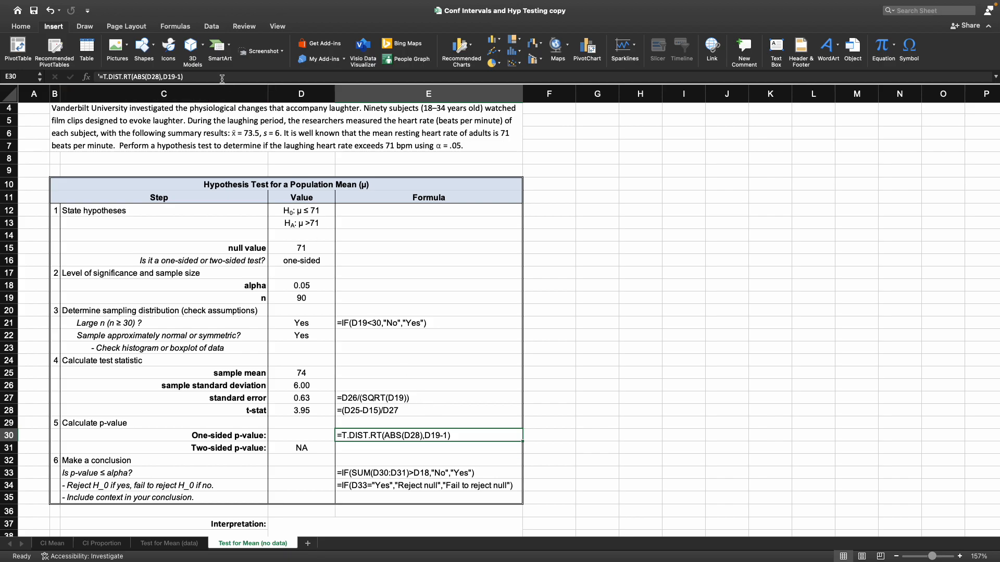
- Copy the one-sided p-value formula =T.DIST.RT(ABS(D28),D19-1) from E30 into D30 and remove its leading apostrophe so it calculates
left_click_drag(187, 76, 99, 62)
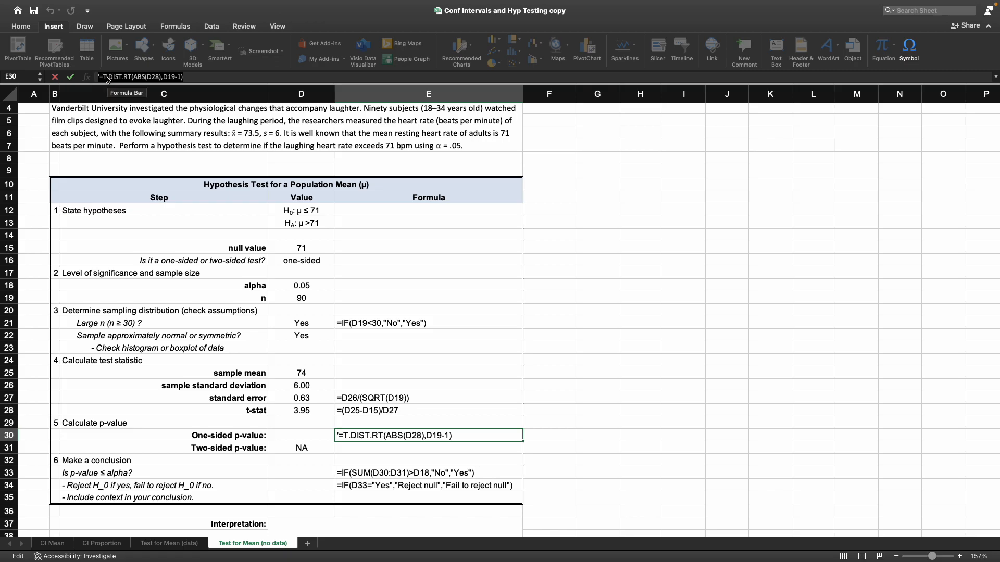
right_click(110, 76)
left_click(122, 92)
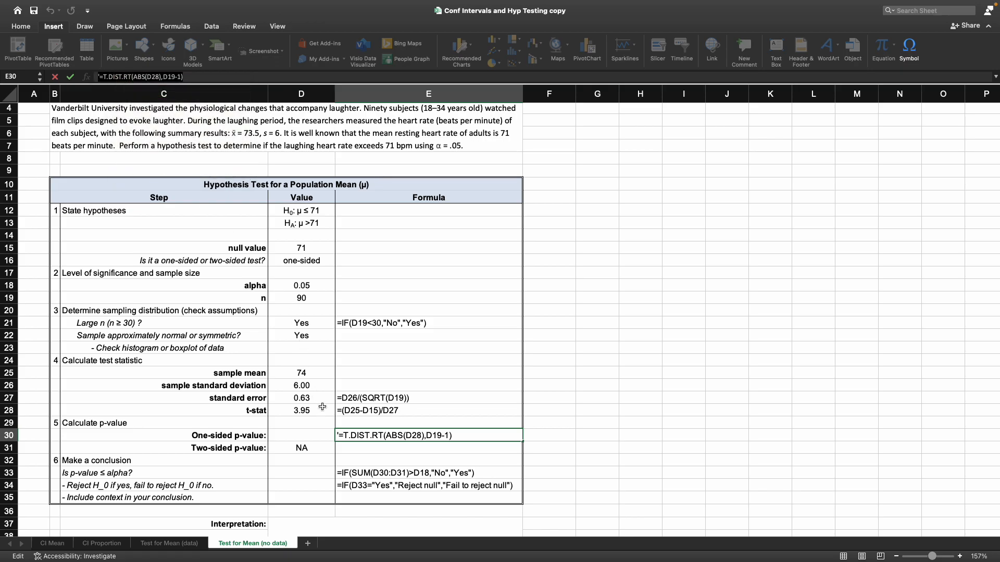
key("Escape")
left_click(324, 434)
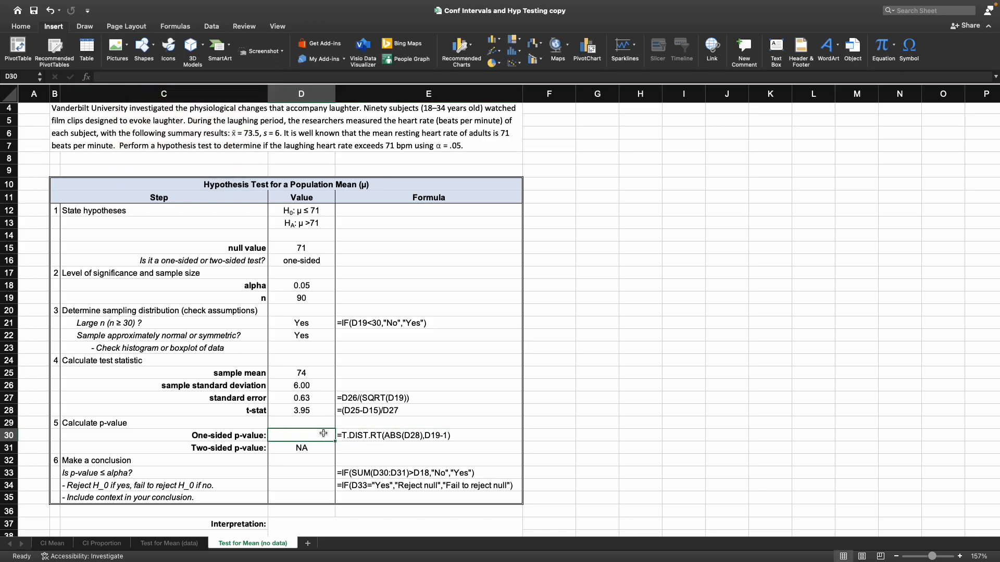
right_click(124, 76)
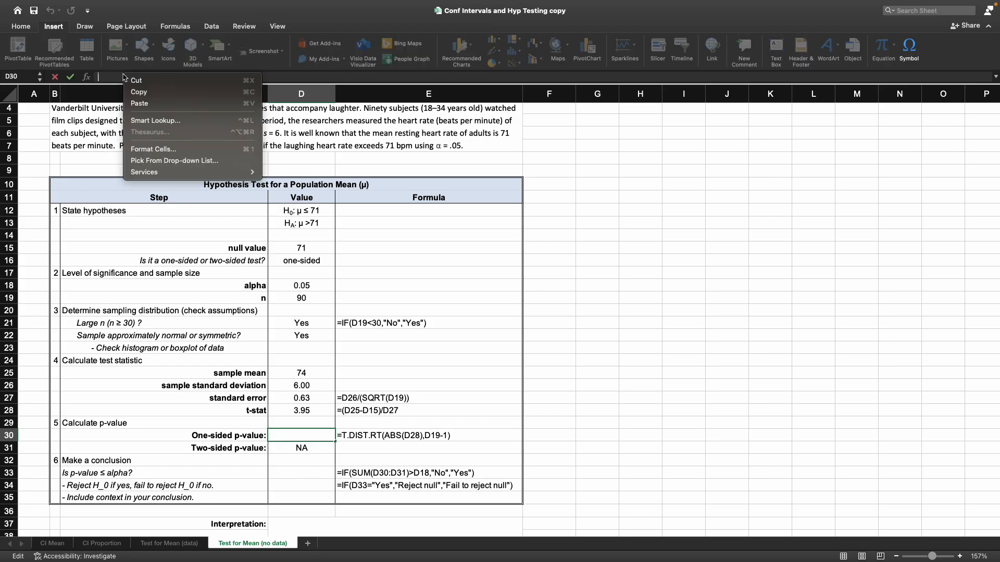
left_click(144, 103)
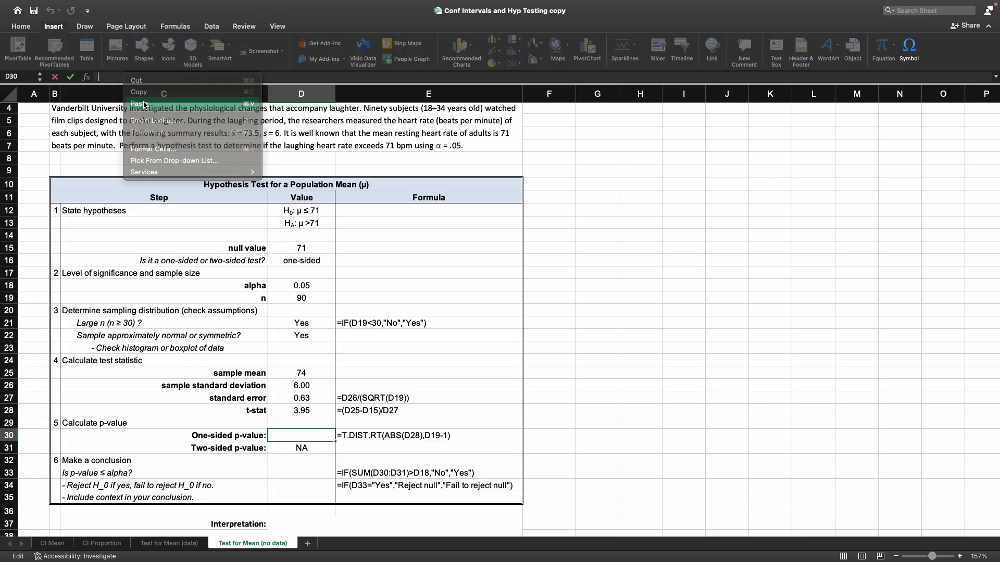
left_click(102, 76)
key("Delete")
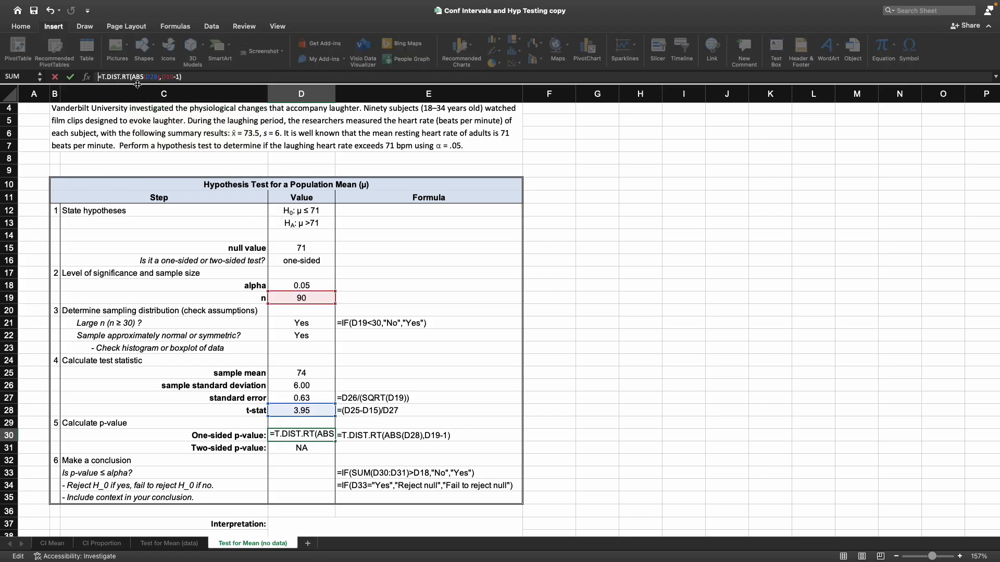
key("Return")
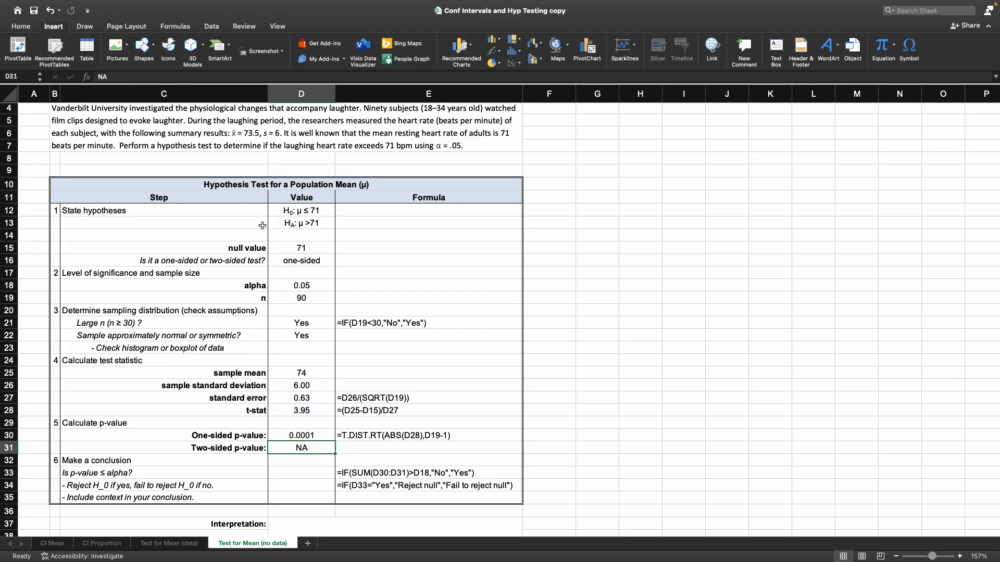
- Copy the p-value versus alpha formula =IF(SUM(D30:D31)>D18,"No","Yes") from E33 into D33 and remove its leading apostrophe so it calculates
scroll(338, 273, "down", 3)
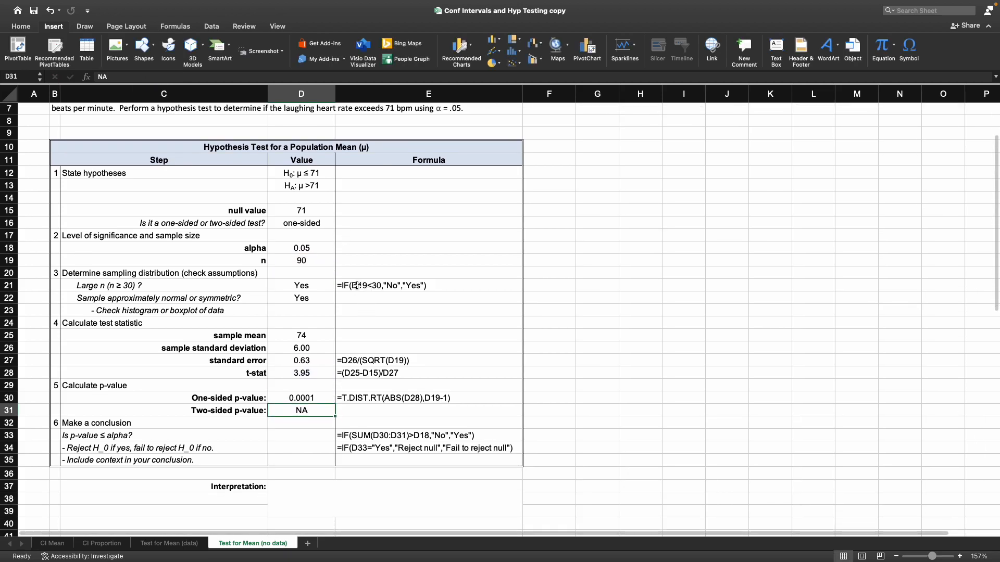
left_click(146, 434)
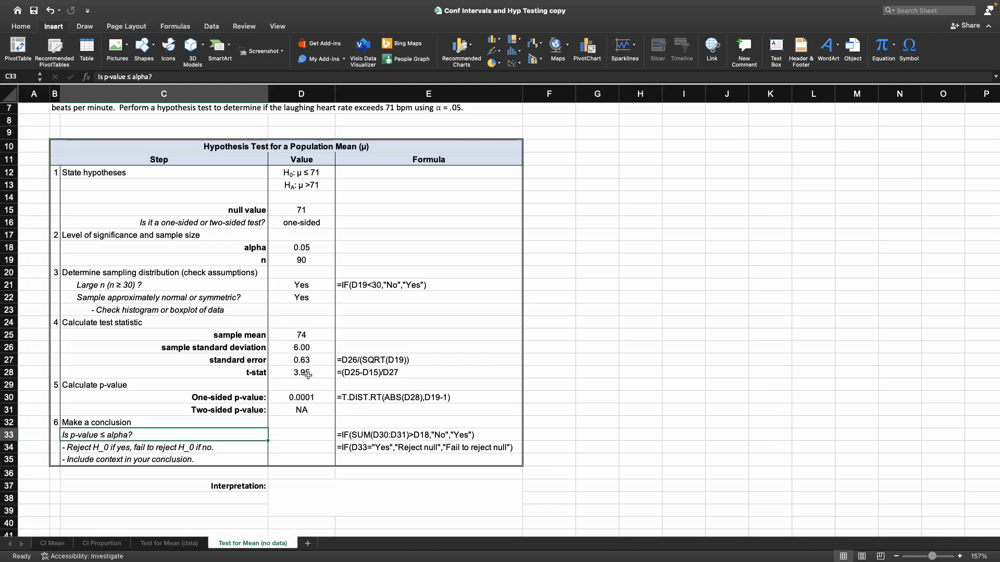
left_click(318, 396)
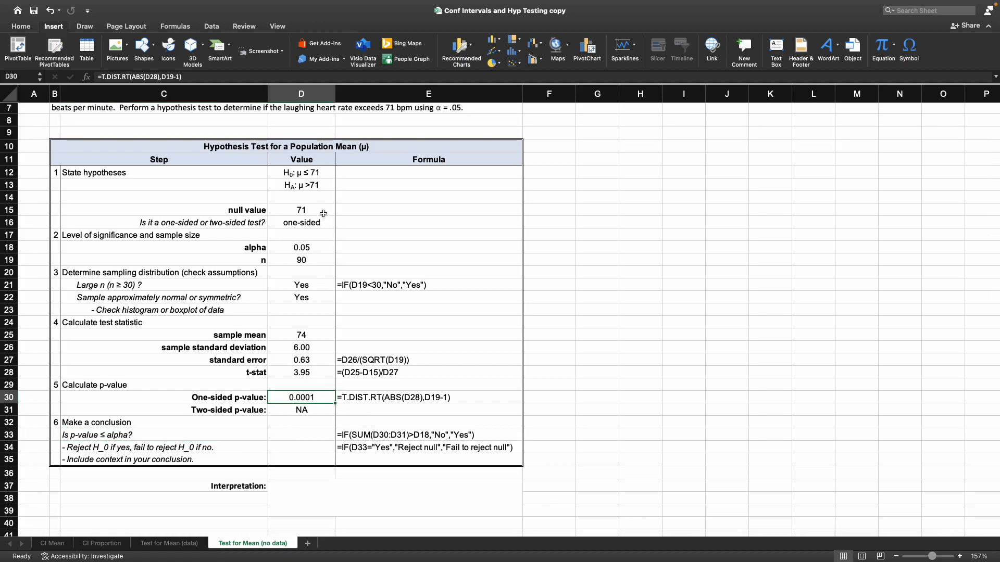
left_click(315, 246)
left_click(381, 434)
left_click(99, 76)
type("'")
right_click(107, 77)
left_click(125, 95)
left_click(298, 437)
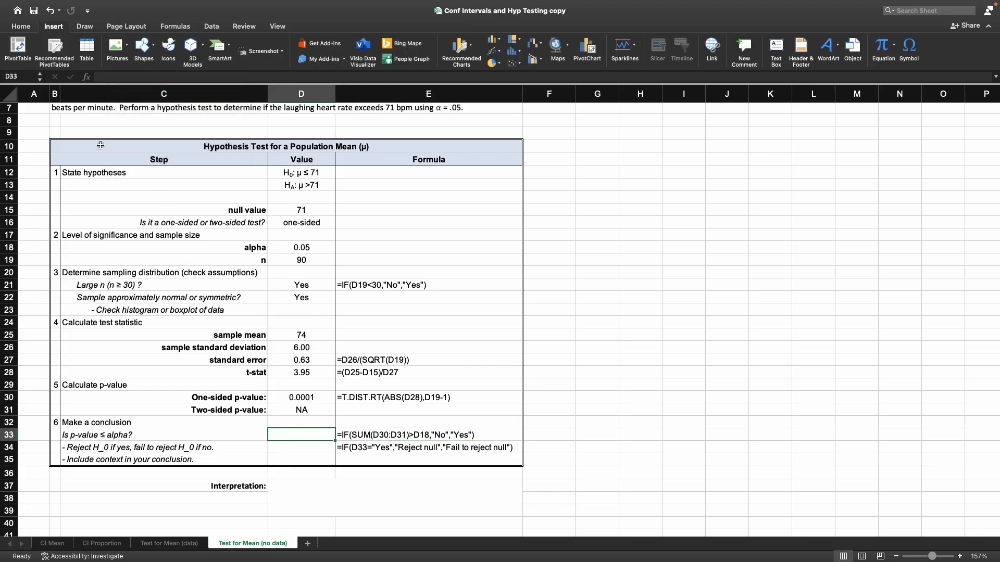
right_click(113, 77)
left_click(128, 102)
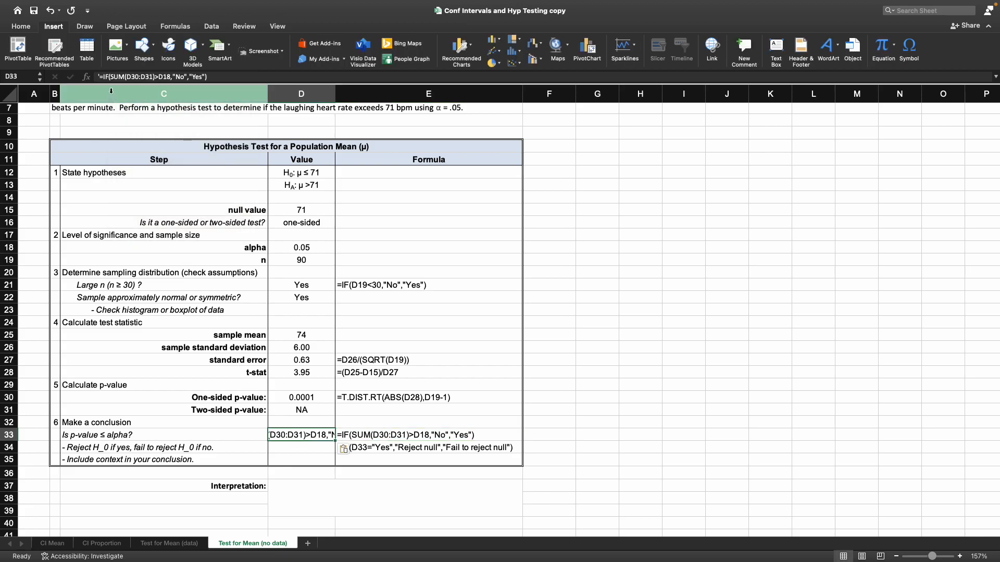
key("Return")
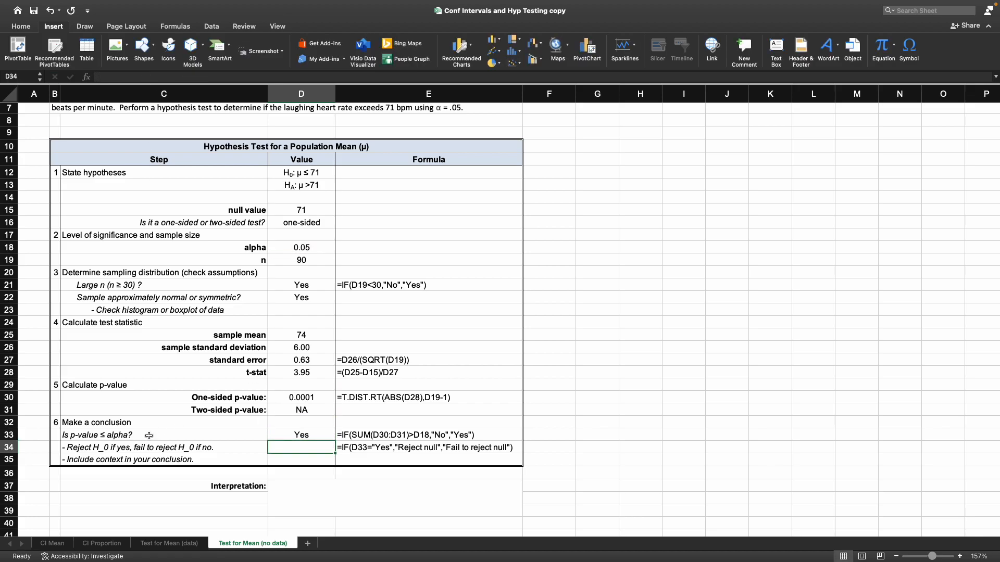
- Copy the decision formula =IF(D33="Yes","Reject null","Fail to reject null") from E34 into D34 and remove its leading apostrophe so it calculates
left_click(346, 448)
left_click_drag(247, 76, 50, 65)
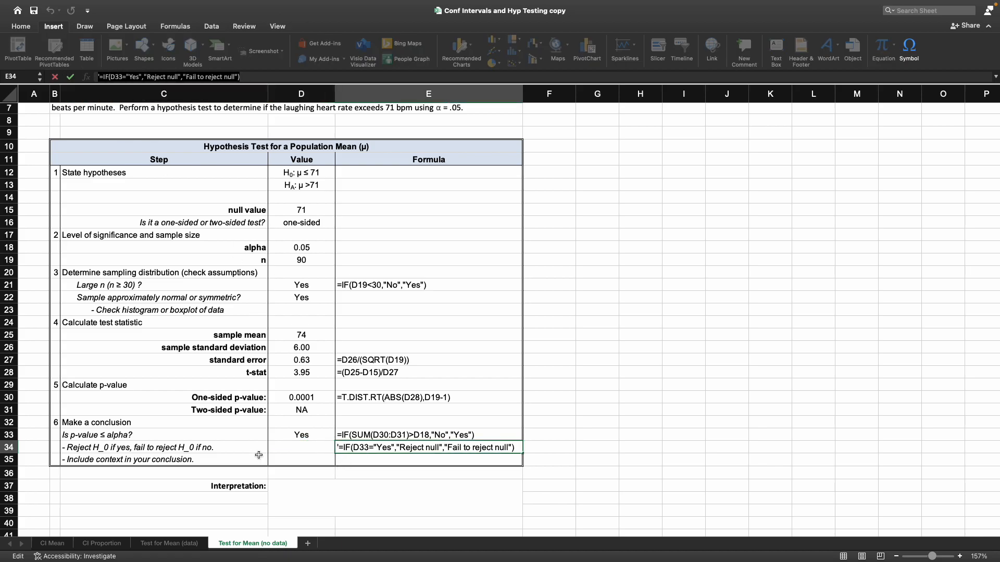
left_click(276, 454)
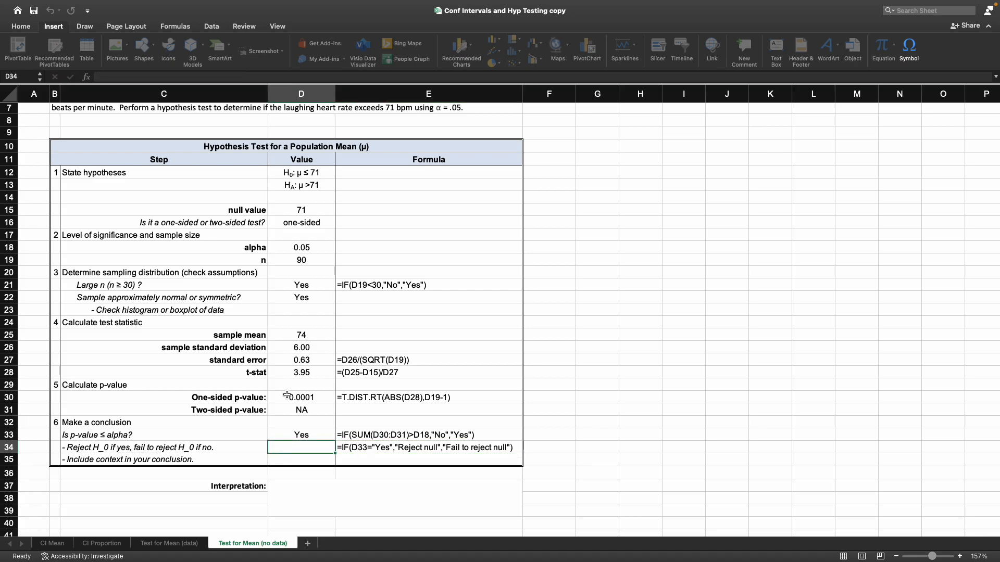
left_click(123, 79)
key("super+v")
left_click(100, 76)
key("BackSpace")
key("Return")
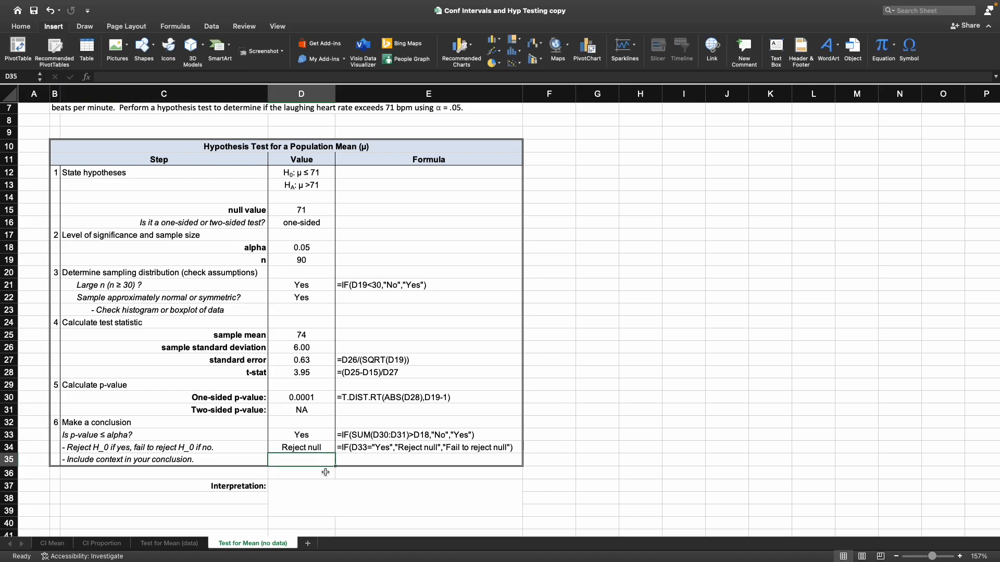
- Enter the interpretation "We have enough evidence to conclude that the mean heartbeat during laughter is greater than 71bpm at the alpha = 0.05 level of significance."
left_click(321, 489)
type("W")
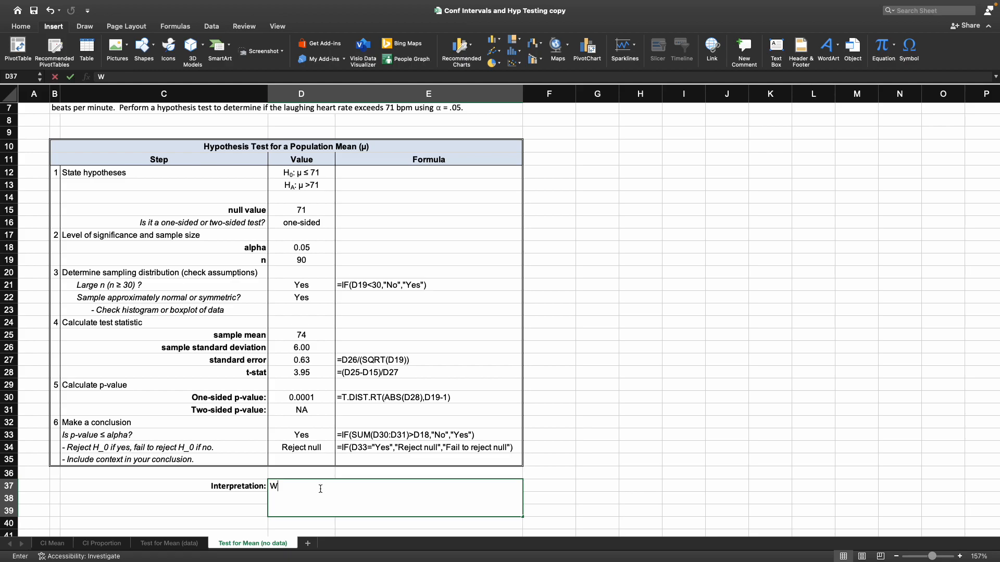
type("e have enough")
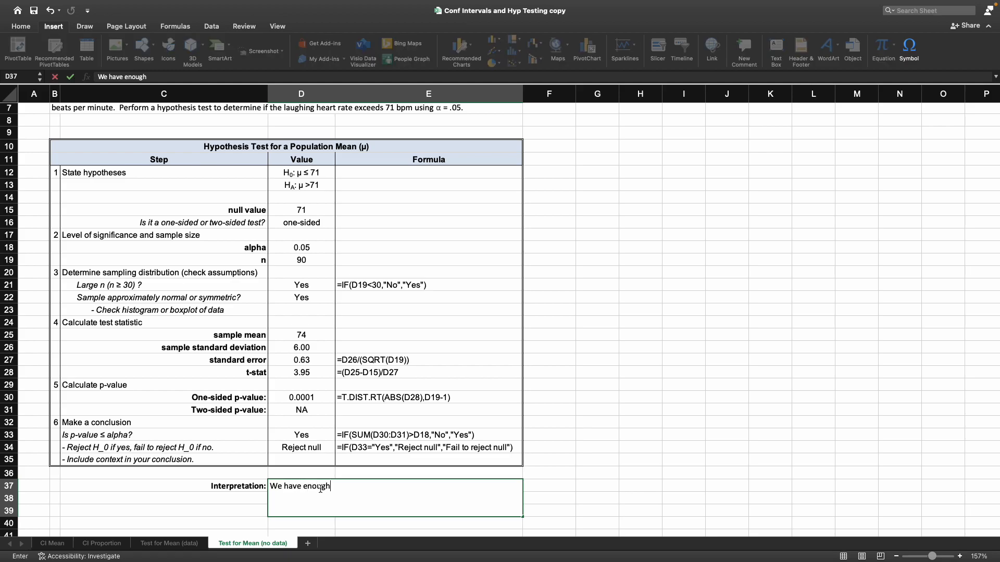
type(" evidence to conclude that mhe mean heart")
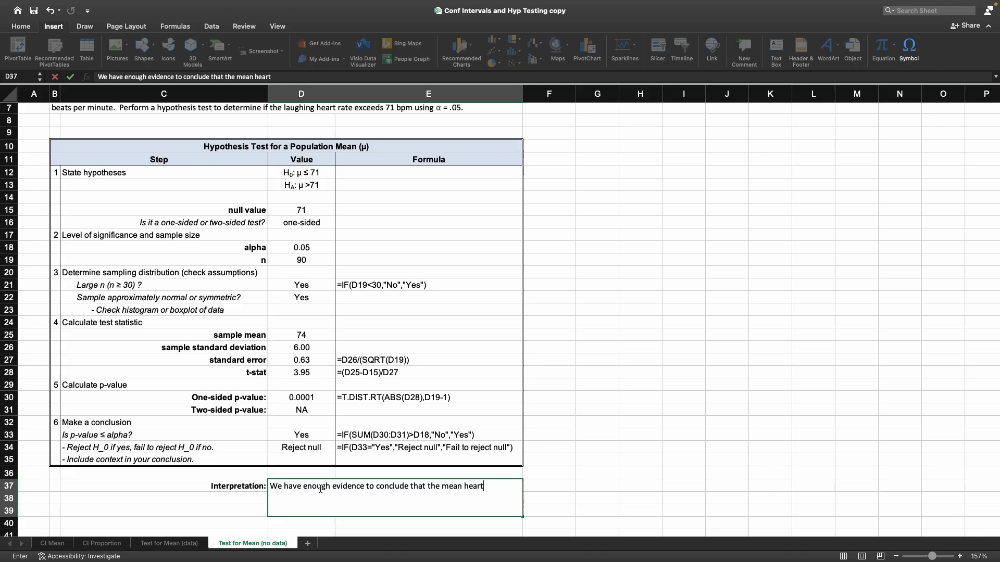
type("beat during laughter i")
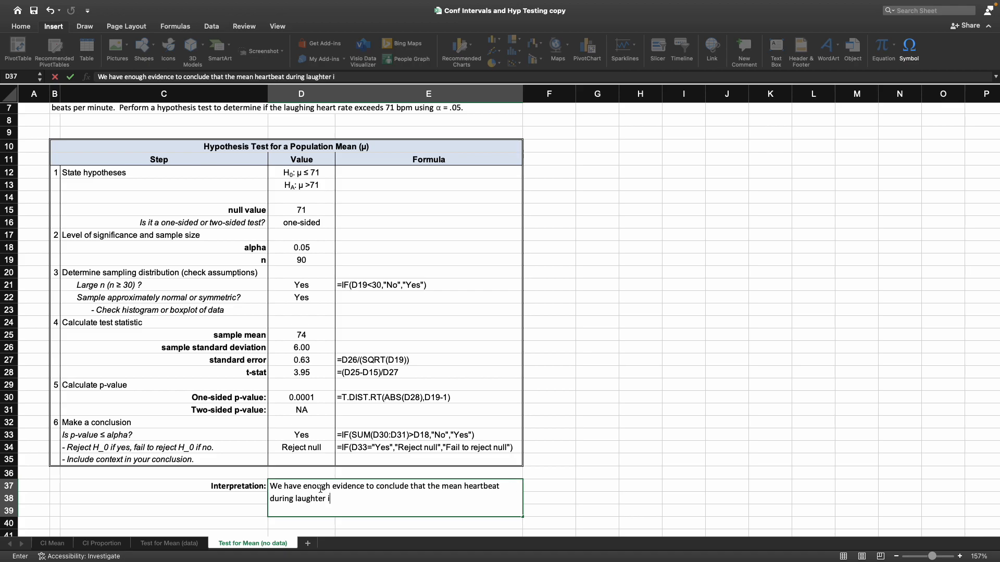
type("s greater than 71bpm at the alpha = 0.0")
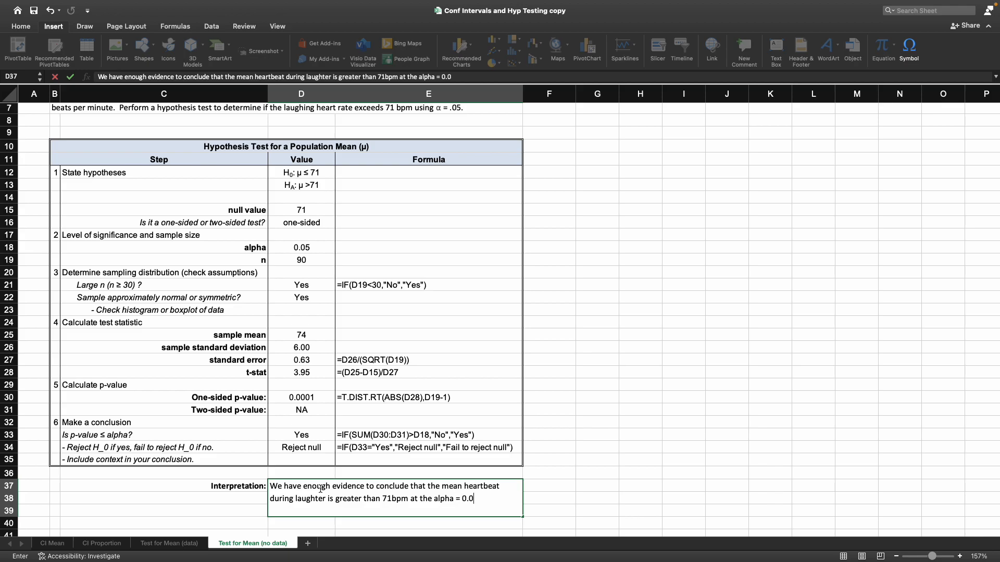
type("5 level of significance")
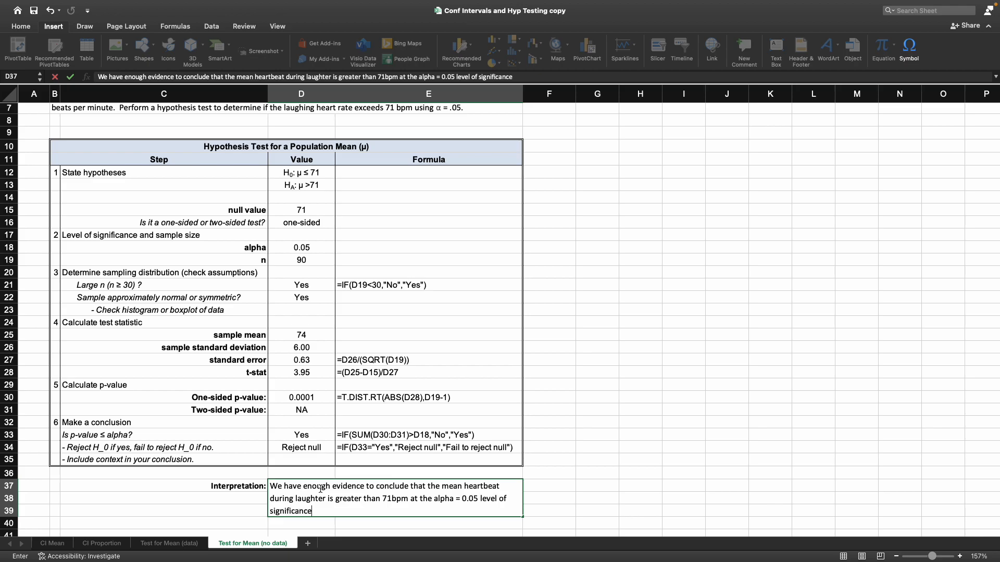
type(".")
key("Return")
scroll(320, 489, "up", 6)
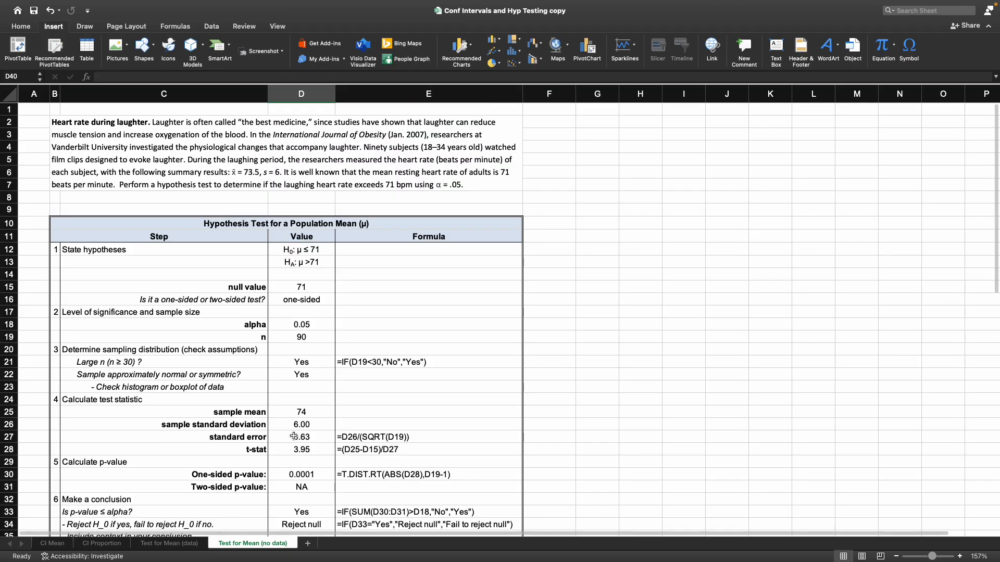
scroll(229, 368, "down", 2)
scroll(230, 368, "down", 3)
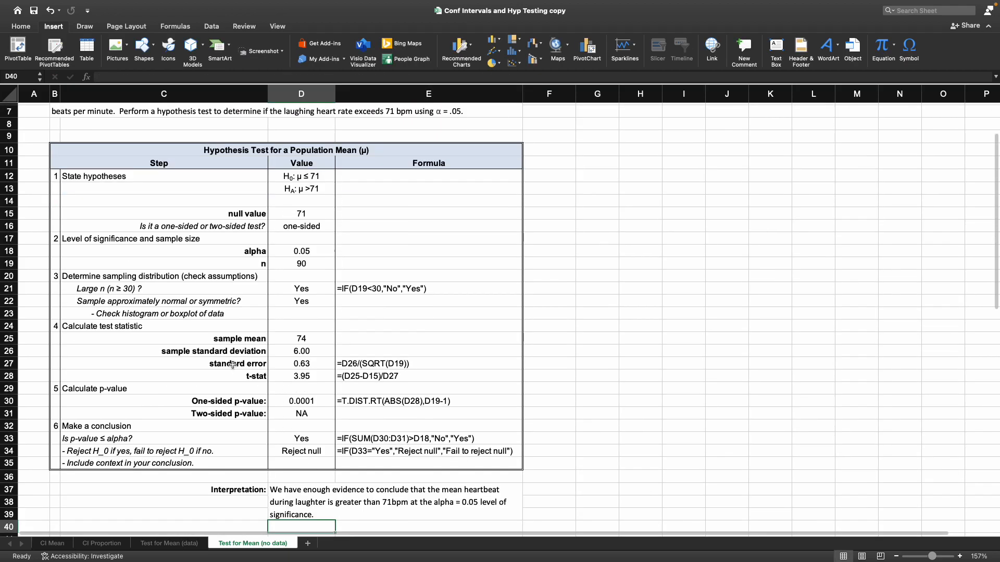